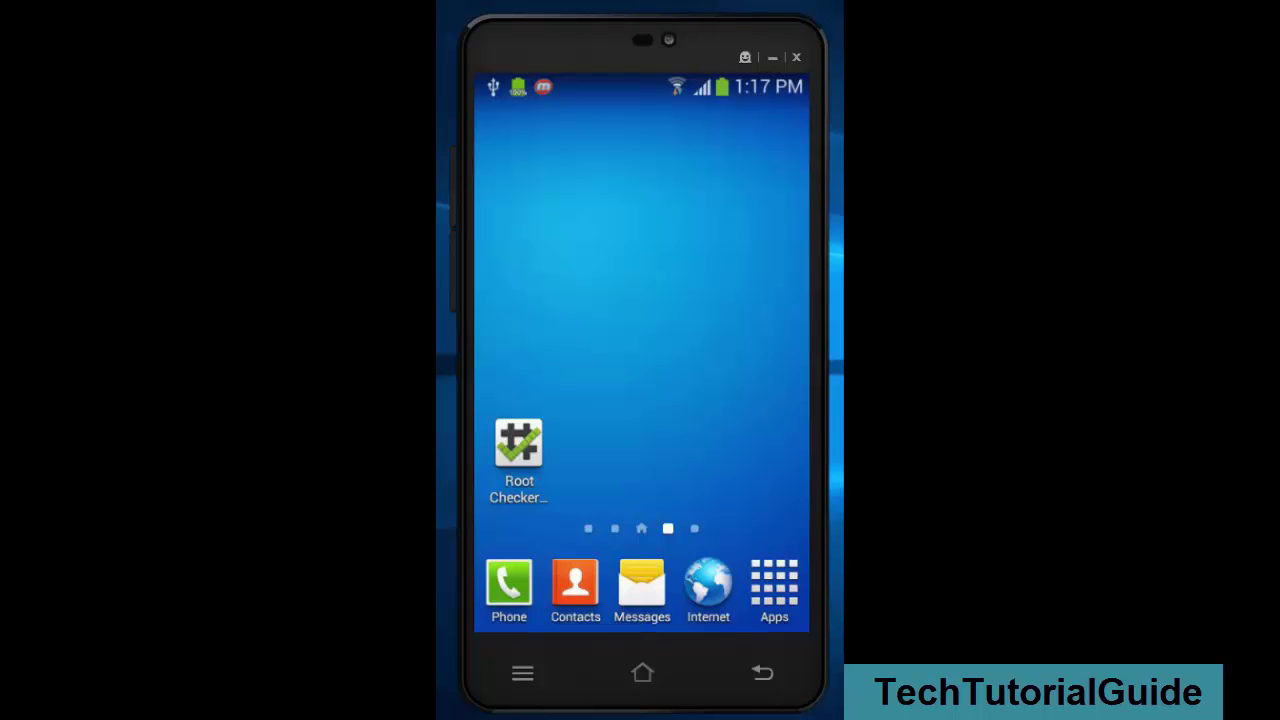
Step: Check the device's current root status in Root Checker Basic and return to the home screen
{"action": "mouse_move", "coordinate": [540, 350]}
{"action": "left_mouse_down"}
{"action": "mouse_move", "coordinate": [745, 350]}
{"action": "mouse_move", "coordinate": [540, 350]}
{"action": "left_mouse_up"}
{"action": "left_click", "coordinate": [519, 444]}
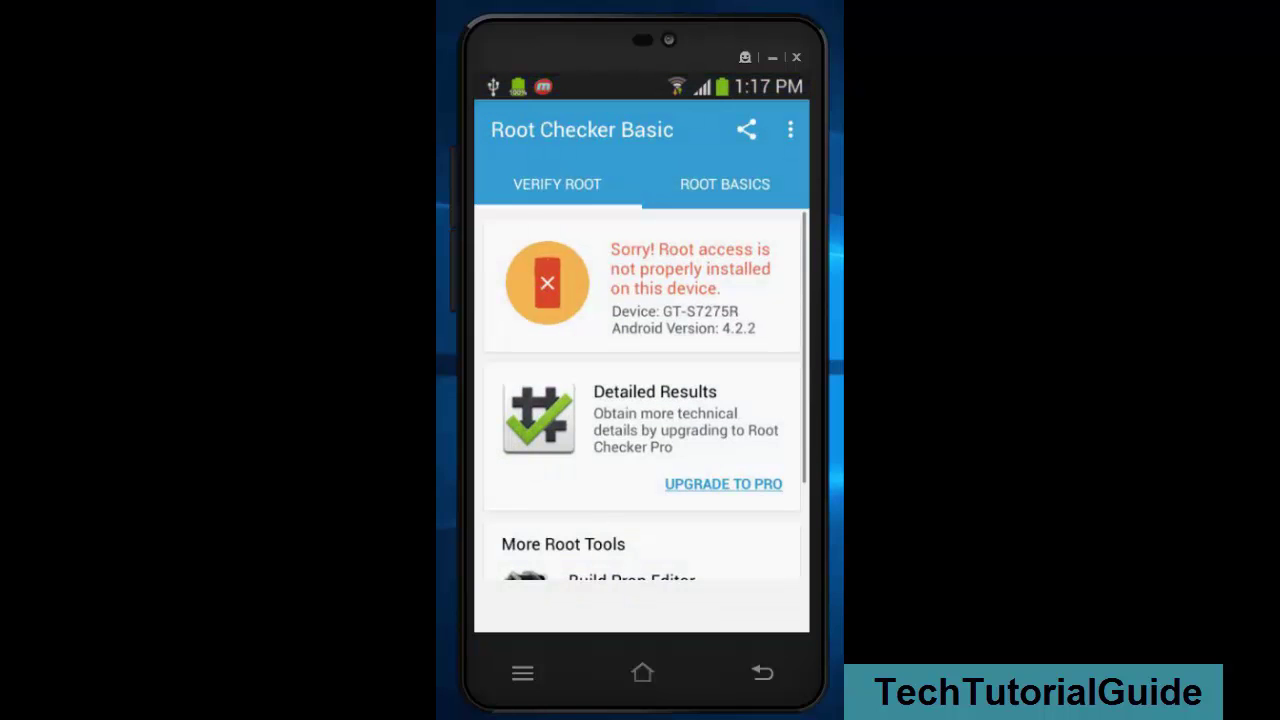
{"action": "key", "text": "Home"}
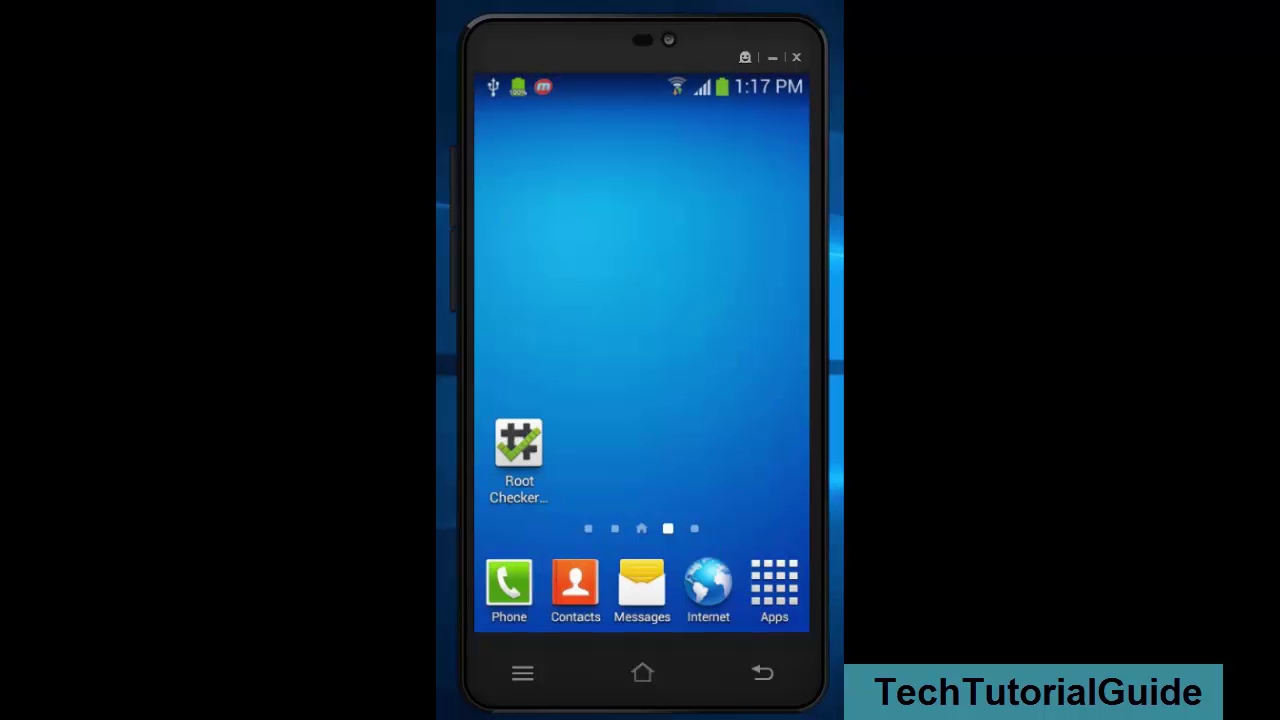
{"action": "key", "text": "Home"}
{"action": "left_click", "coordinate": [766, 606]}
{"action": "left_click", "coordinate": [519, 444]}
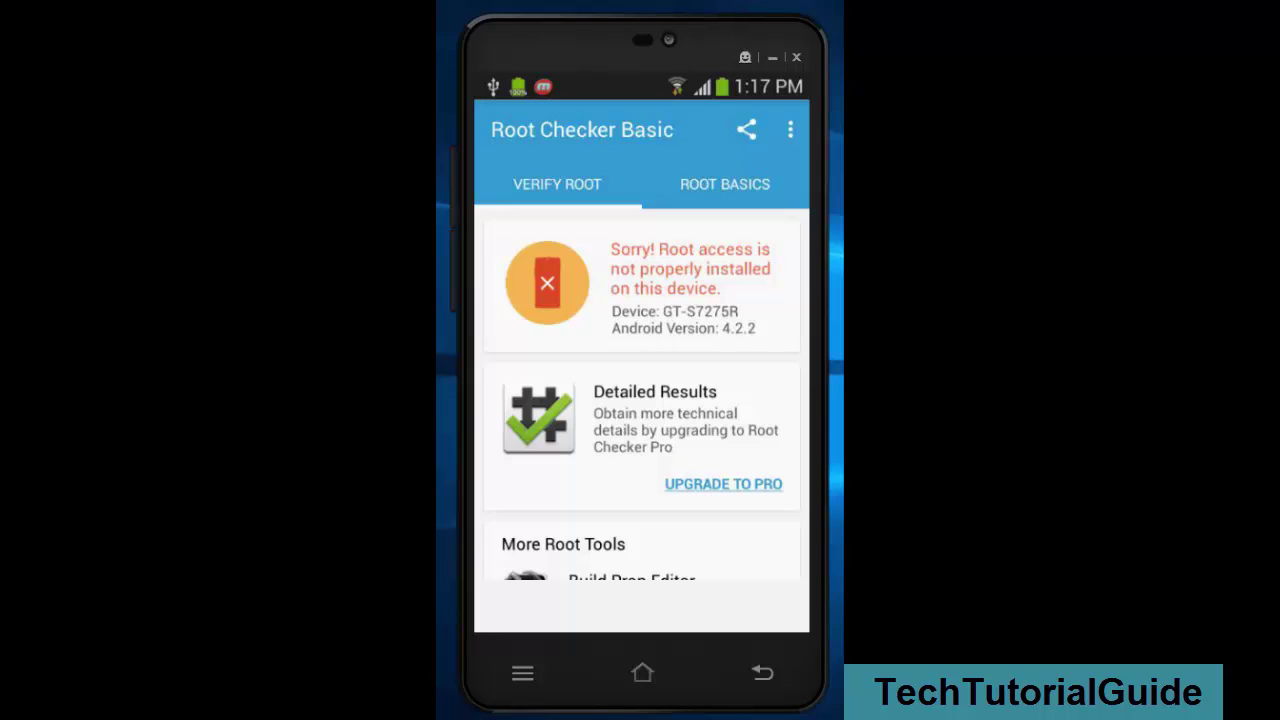
{"action": "key", "text": "Escape"}
Step: Activate developer mode through the build number in the phone's About device settings
{"action": "left_click", "coordinate": [522, 673]}
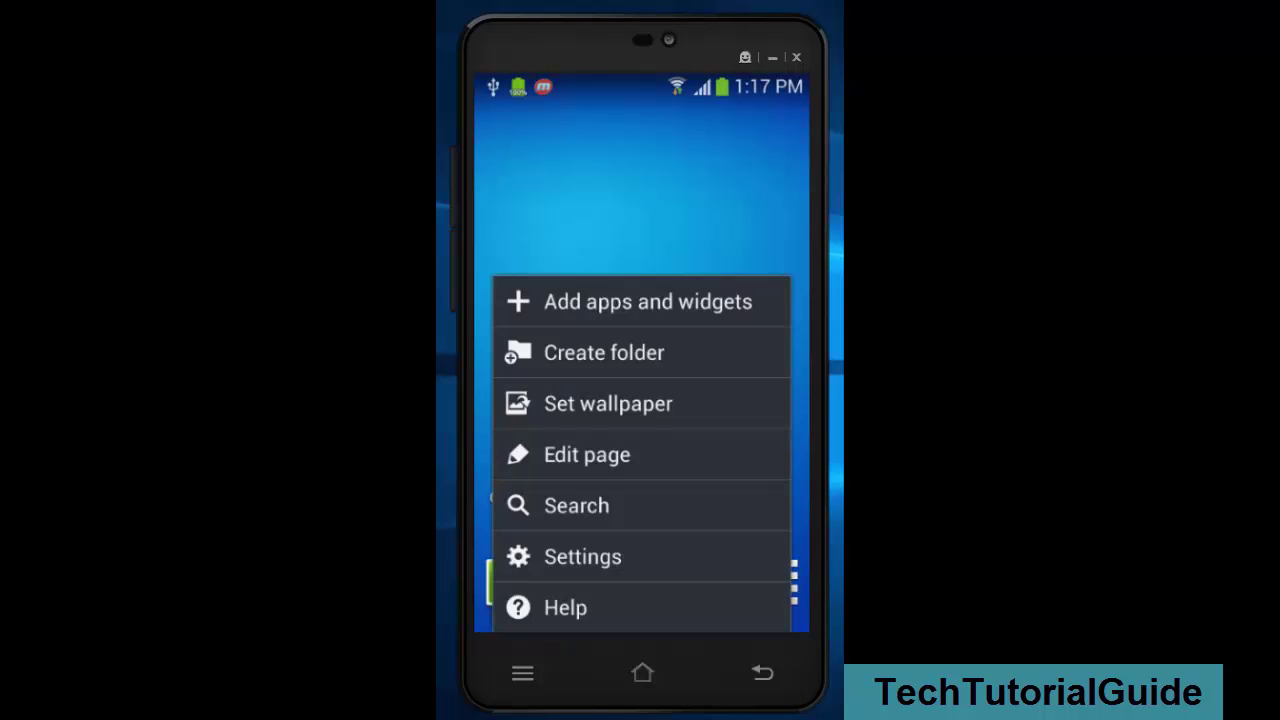
{"action": "left_click", "coordinate": [583, 557]}
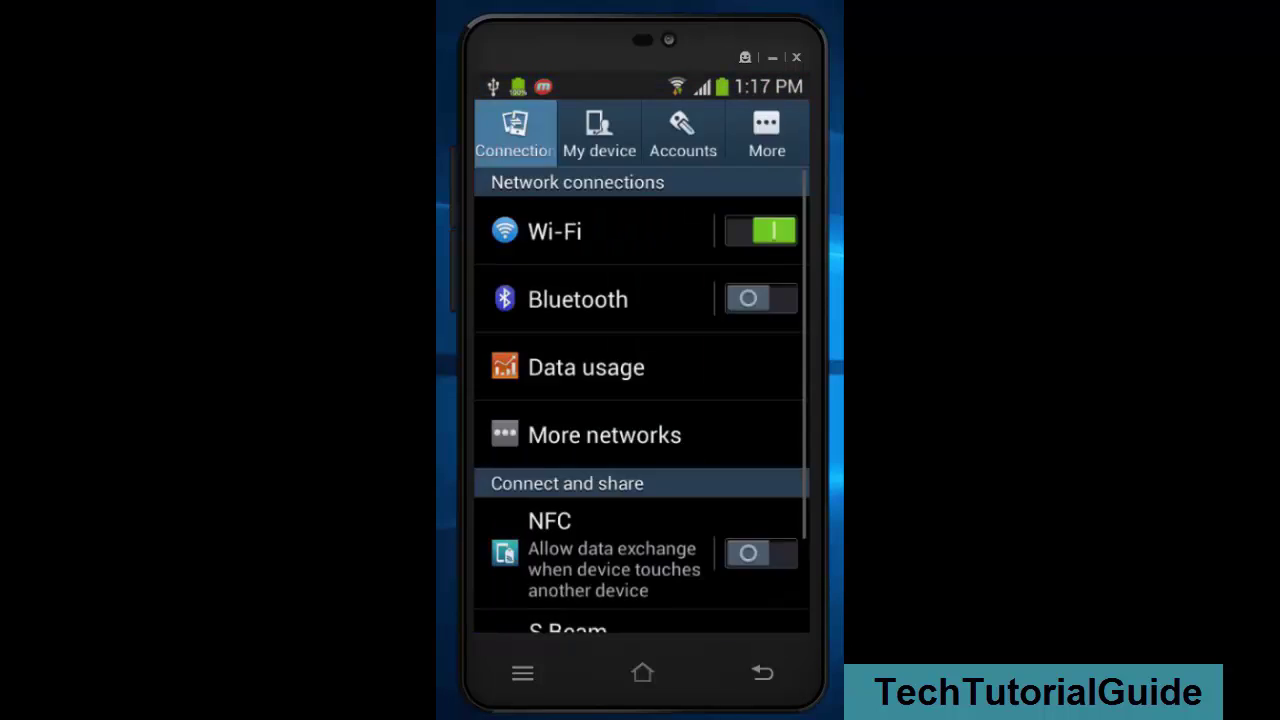
{"action": "left_click", "coordinate": [767, 134]}
{"action": "scroll", "coordinate": [641, 400], "scroll_direction": "down", "scroll_amount": 3}
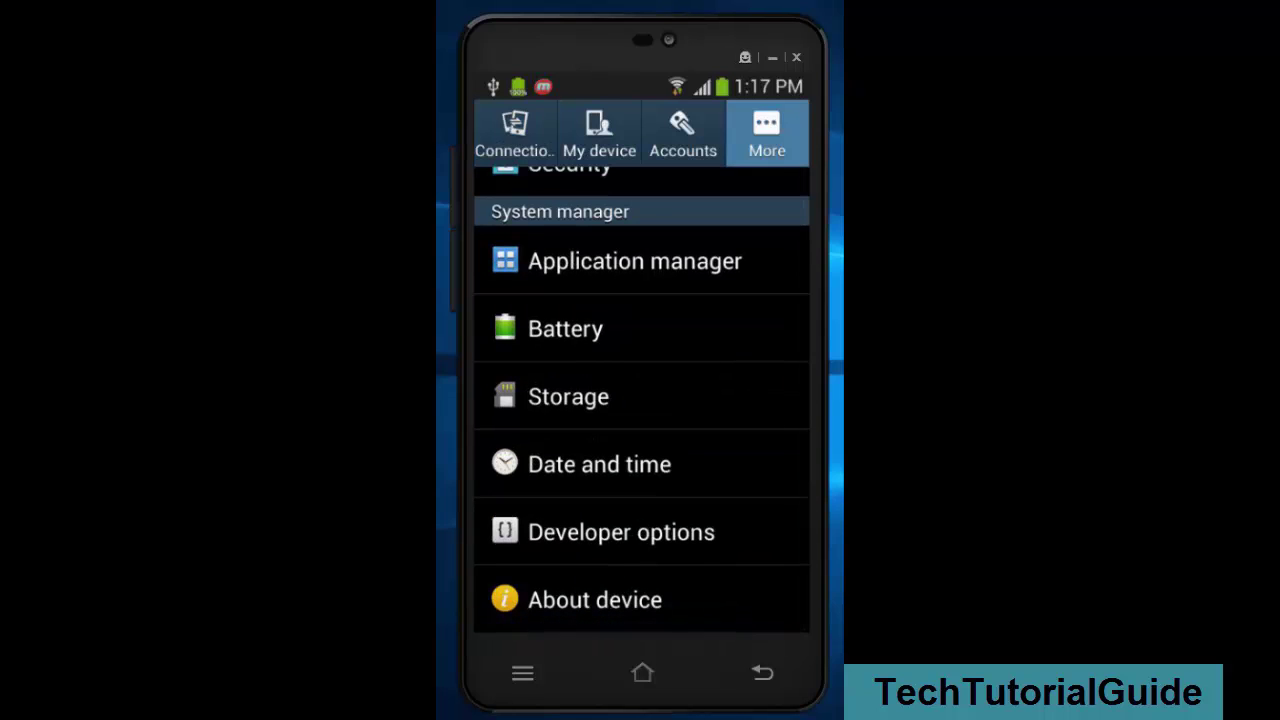
{"action": "left_click", "coordinate": [595, 600]}
{"action": "scroll", "coordinate": [641, 400], "scroll_direction": "down", "scroll_amount": 3}
{"action": "left_click", "coordinate": [592, 510]}
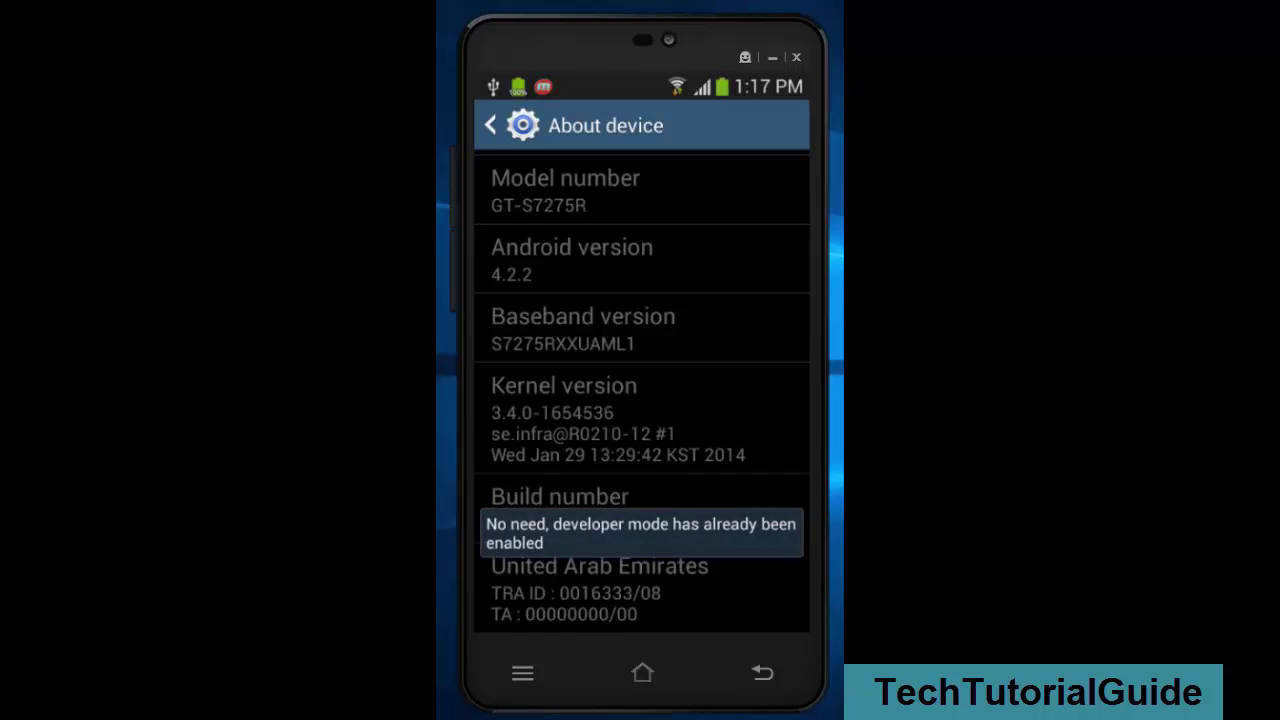
{"action": "left_click", "coordinate": [763, 673]}
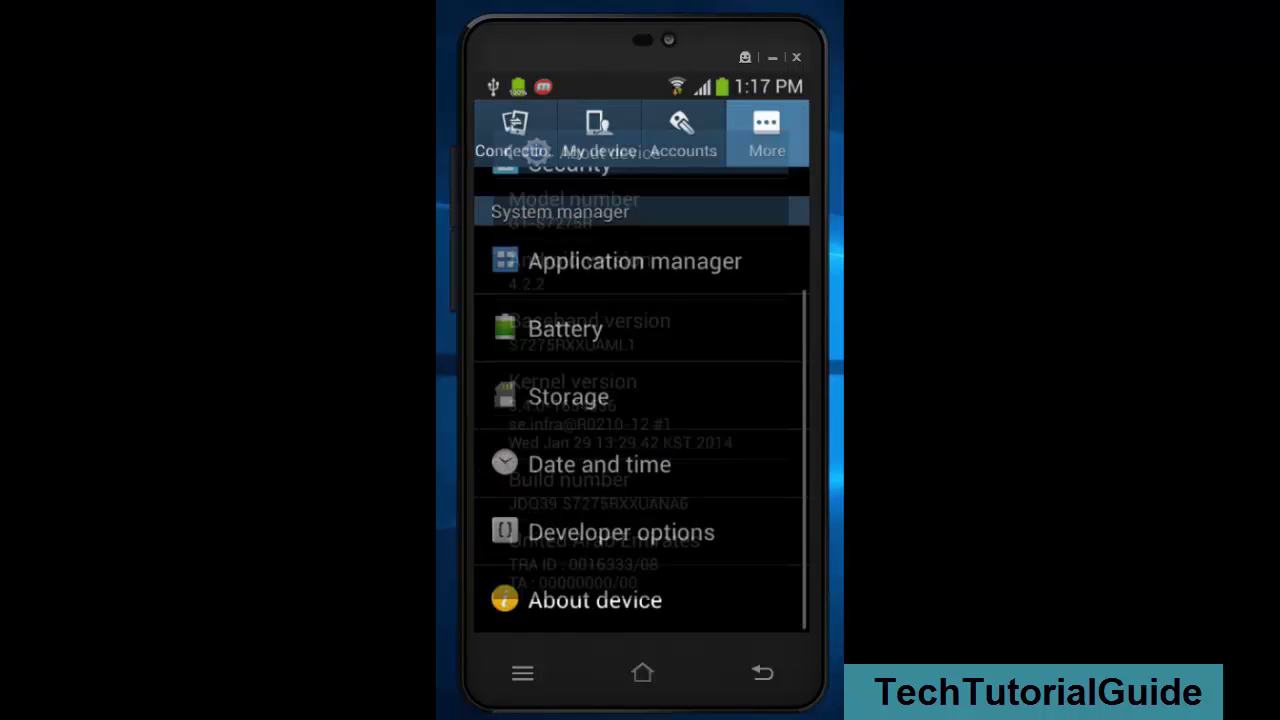
Step: Review the USB debugging setting in Developer options and enable Show touches
{"action": "left_click", "coordinate": [621, 532]}
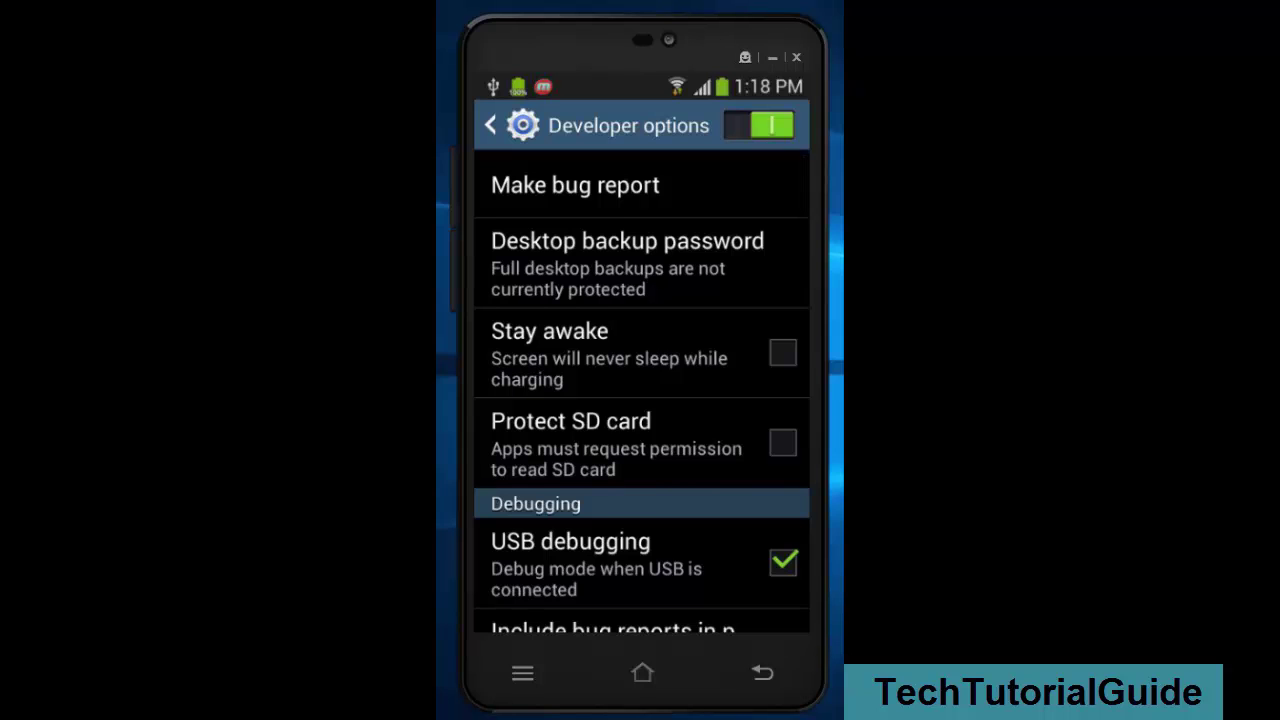
{"action": "scroll", "coordinate": [643, 400], "scroll_direction": "down", "scroll_amount": 4}
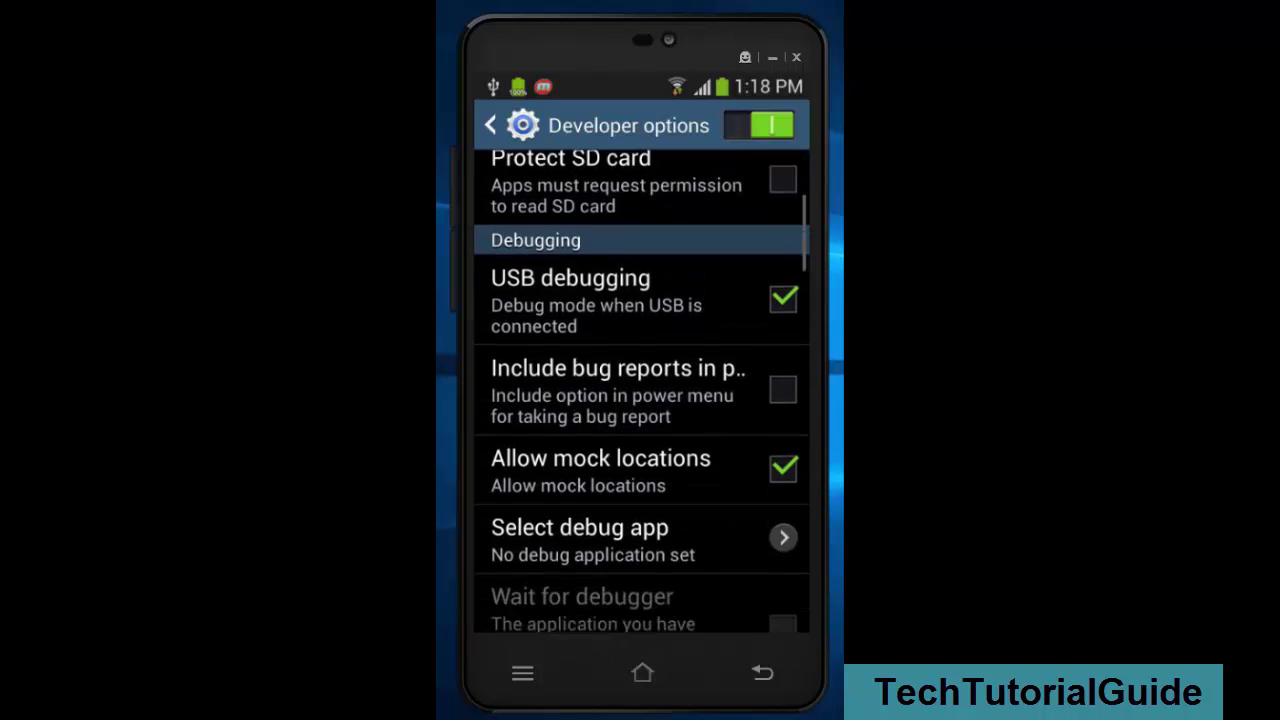
{"action": "scroll", "coordinate": [643, 400], "scroll_direction": "down", "scroll_amount": 7}
{"action": "key", "text": "Escape"}
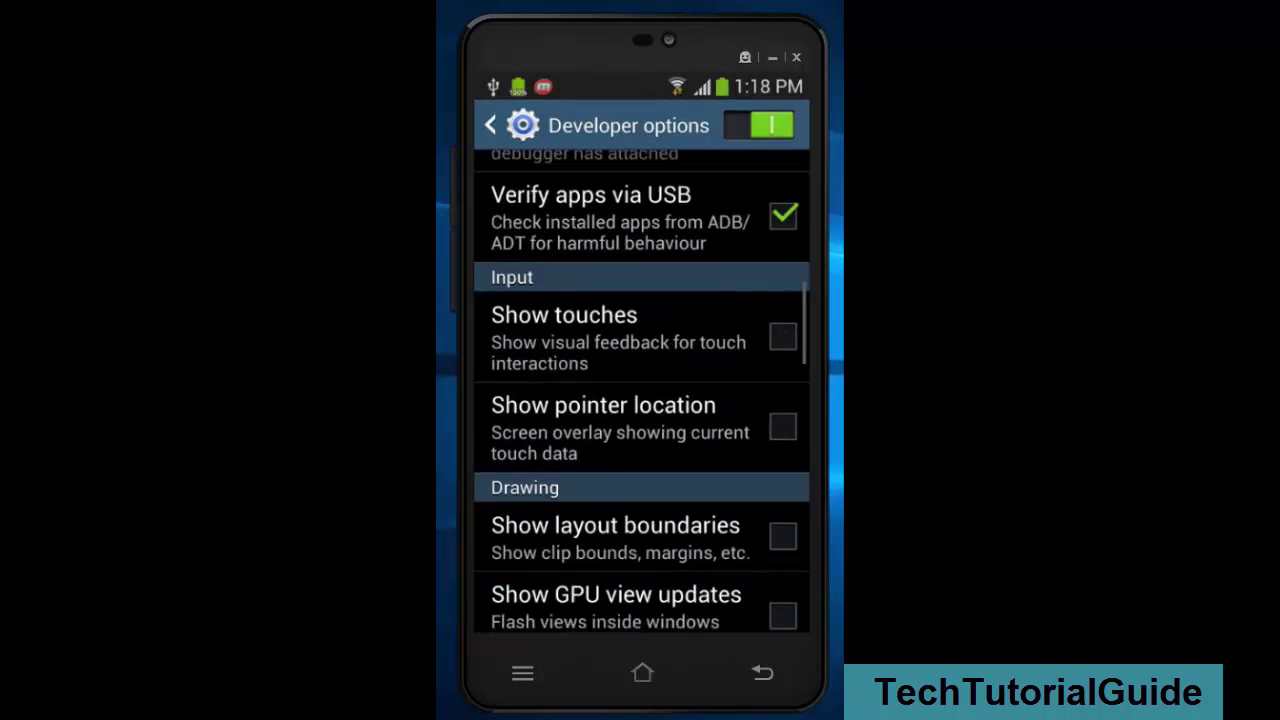
{"action": "scroll", "coordinate": [643, 400], "scroll_direction": "down", "scroll_amount": 8}
{"action": "scroll", "coordinate": [643, 400], "scroll_direction": "up", "scroll_amount": 4}
{"action": "scroll", "coordinate": [643, 400], "scroll_direction": "up", "scroll_amount": 5}
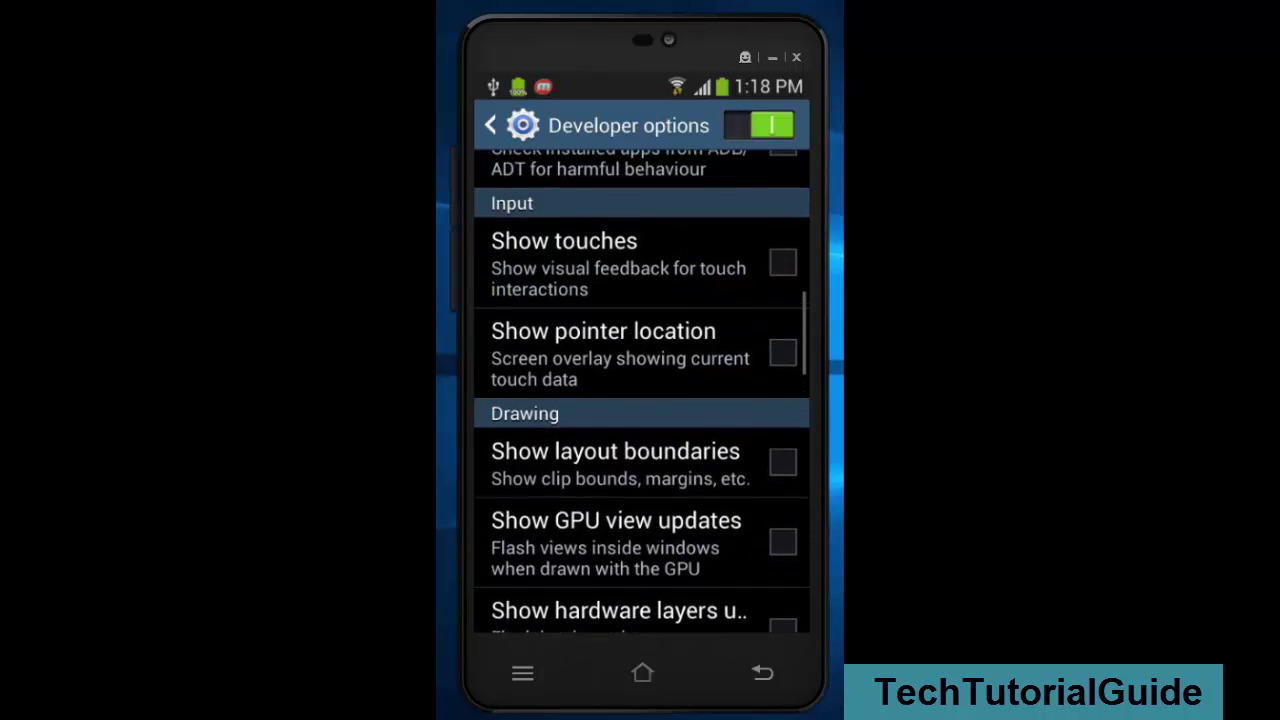
{"action": "left_click", "coordinate": [620, 360]}
{"action": "key", "text": "Escape"}
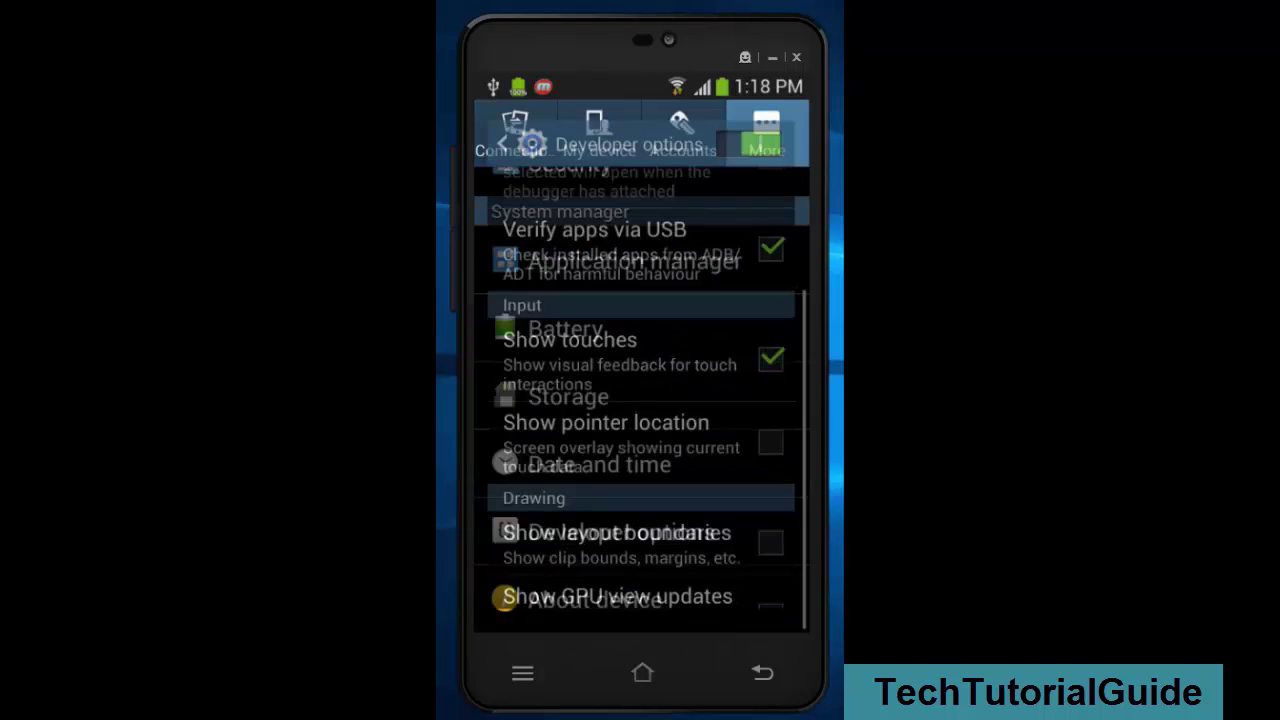
Step: Allow app installation from unknown sources in the Security settings and return to the home screen
{"action": "scroll", "coordinate": [705, 500], "scroll_direction": "down", "scroll_amount": 2}
{"action": "left_click_drag", "start_coordinate": [726, 351], "coordinate": [686, 452]}
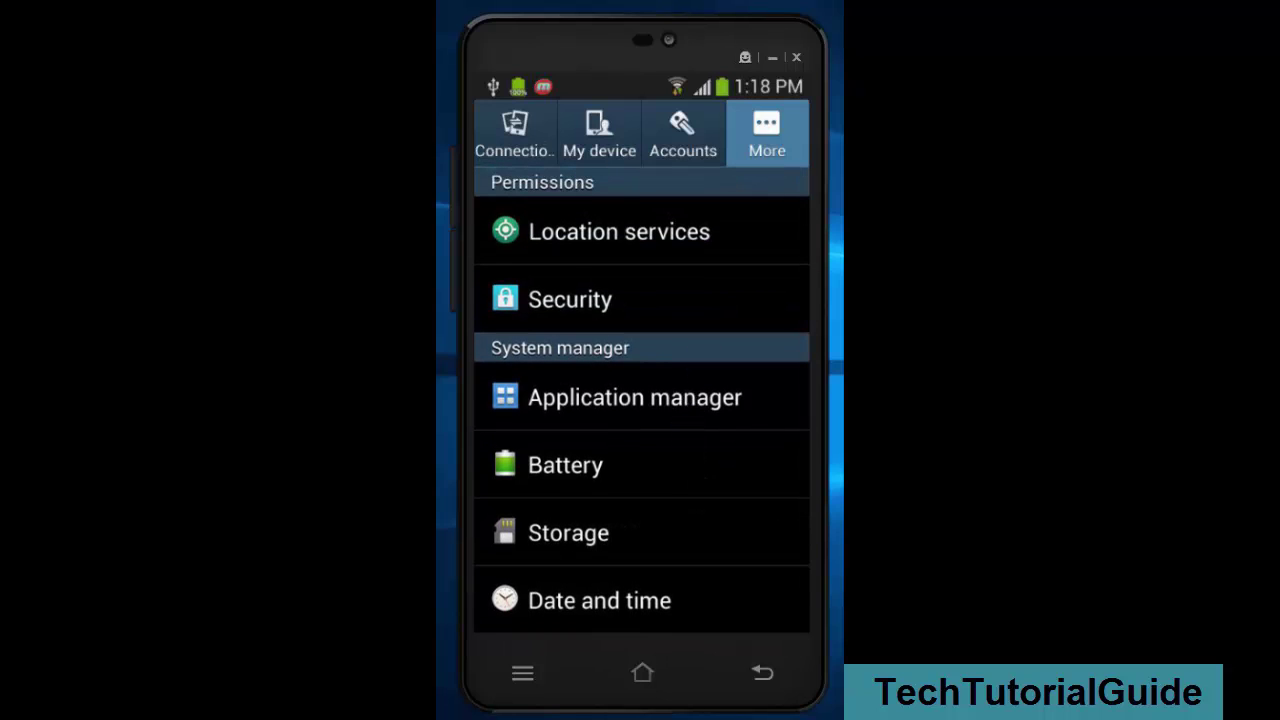
{"action": "left_click", "coordinate": [665, 297]}
{"action": "left_click_drag", "start_coordinate": [695, 468], "coordinate": [737, 257]}
{"action": "left_click_drag", "start_coordinate": [694, 495], "coordinate": [720, 248]}
{"action": "left_click", "coordinate": [780, 328]}
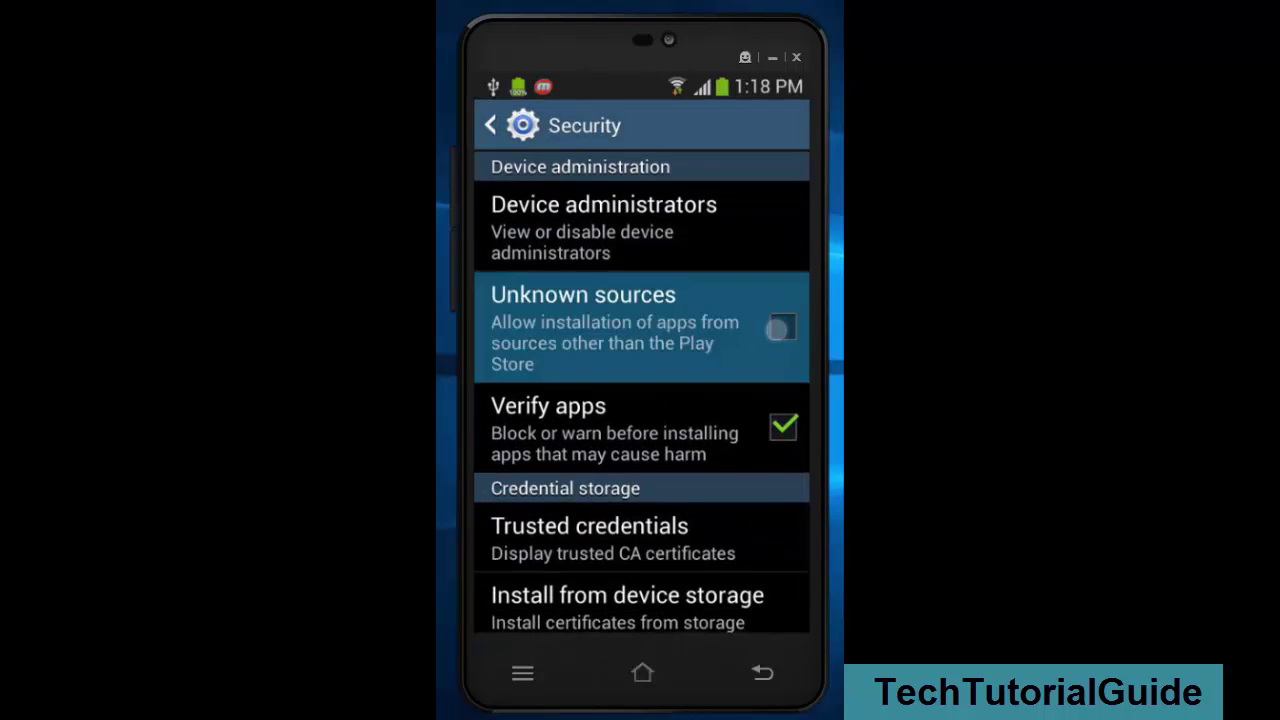
{"action": "left_click", "coordinate": [737, 521]}
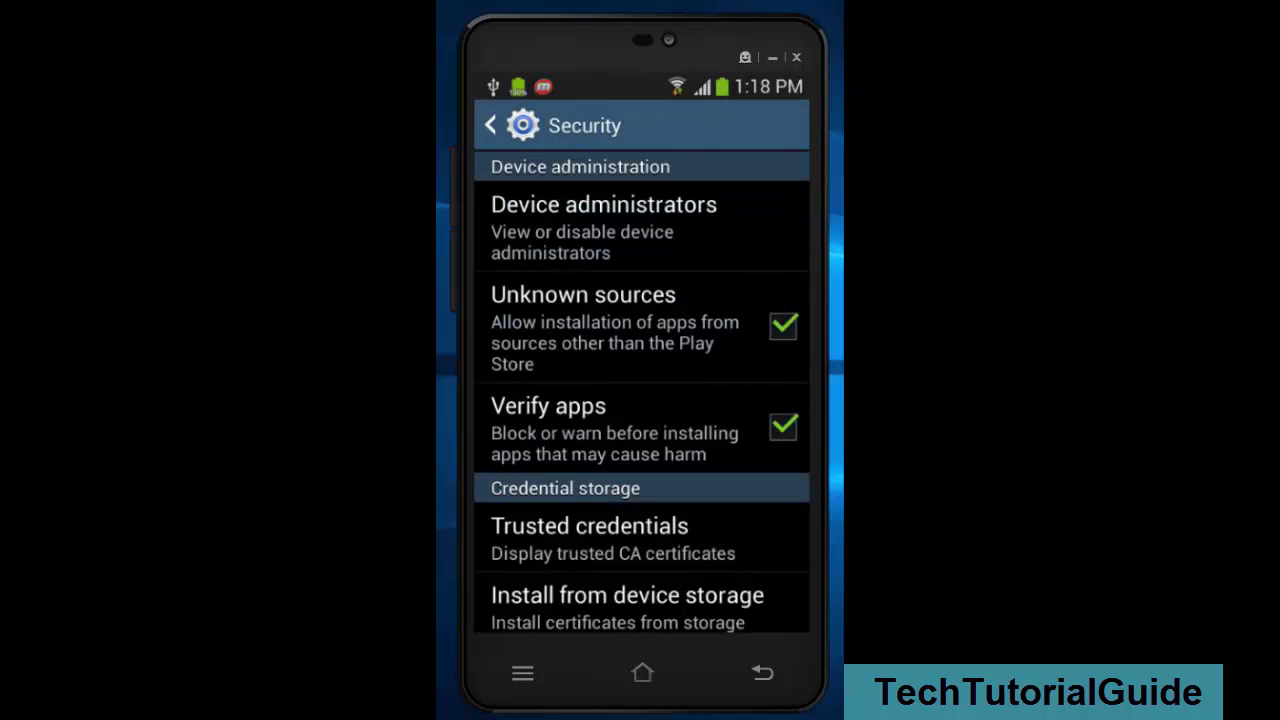
{"action": "left_click", "coordinate": [763, 673]}
{"action": "left_click", "coordinate": [763, 673]}
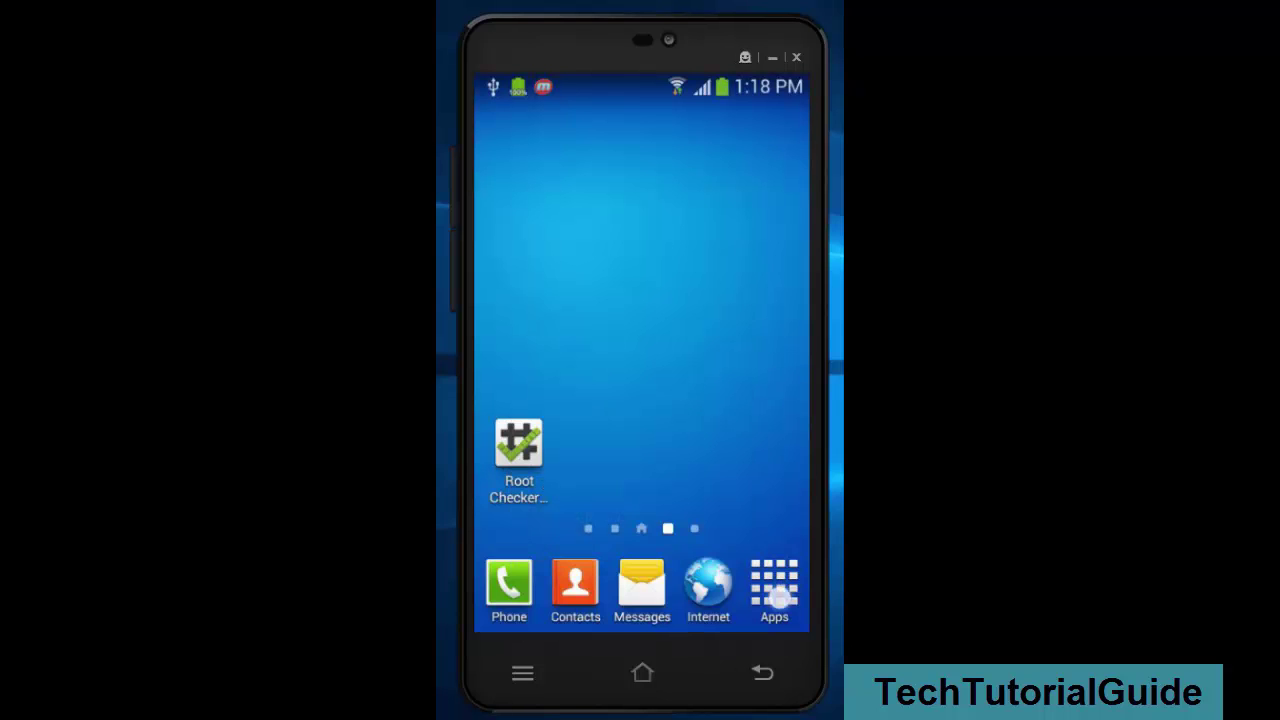
{"action": "left_click", "coordinate": [776, 592]}
{"action": "left_click", "coordinate": [794, 429]}
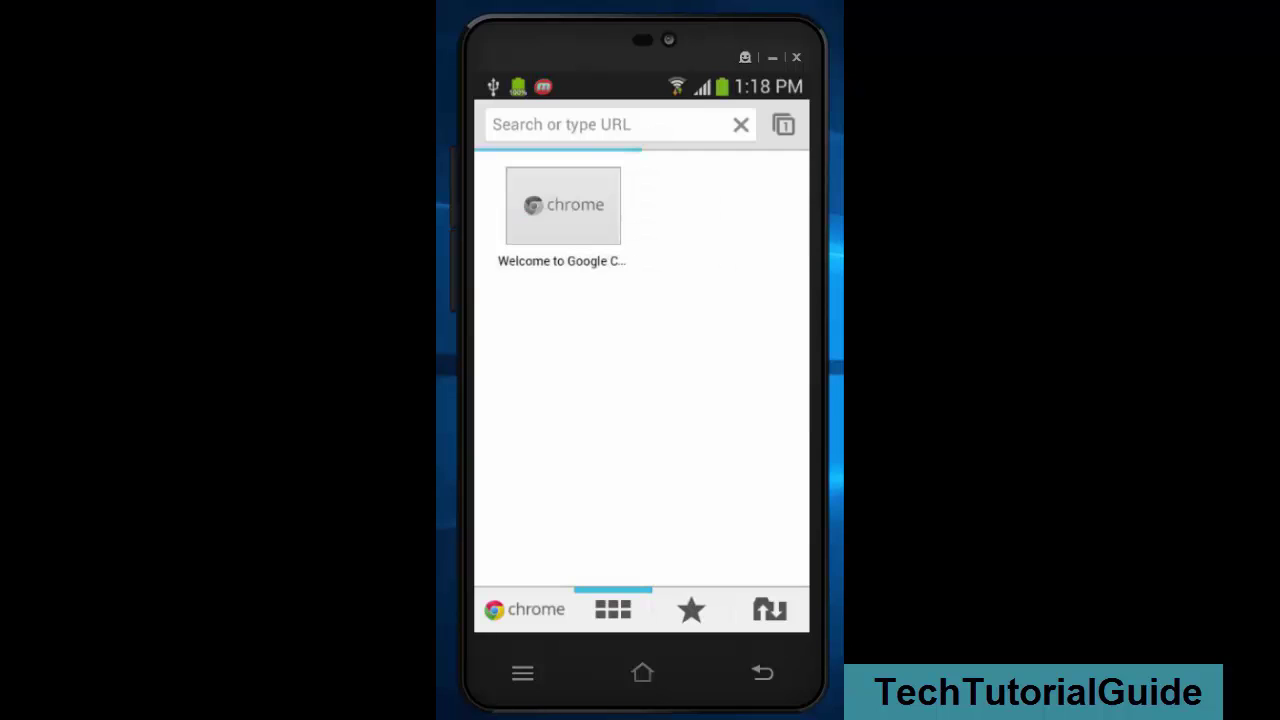
{"action": "left_click", "coordinate": [676, 123]}
{"action": "type", "text": "w"}
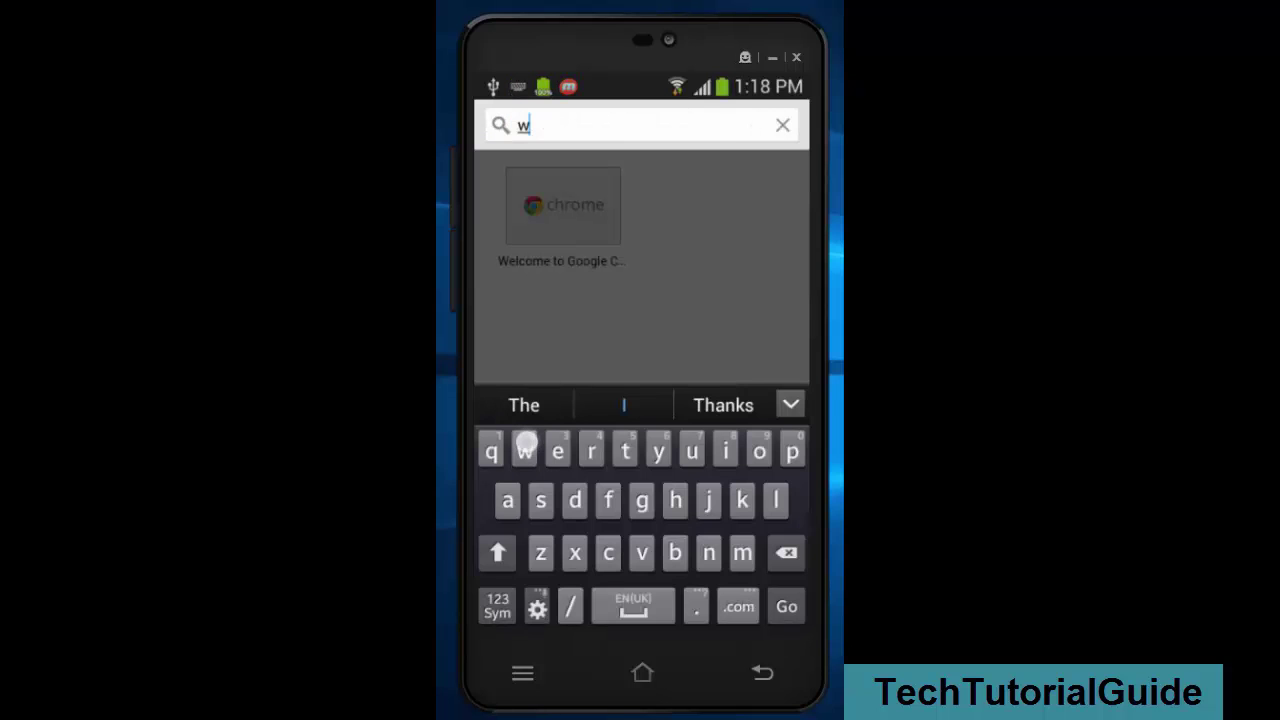
{"action": "type", "text": "ww.ki"}
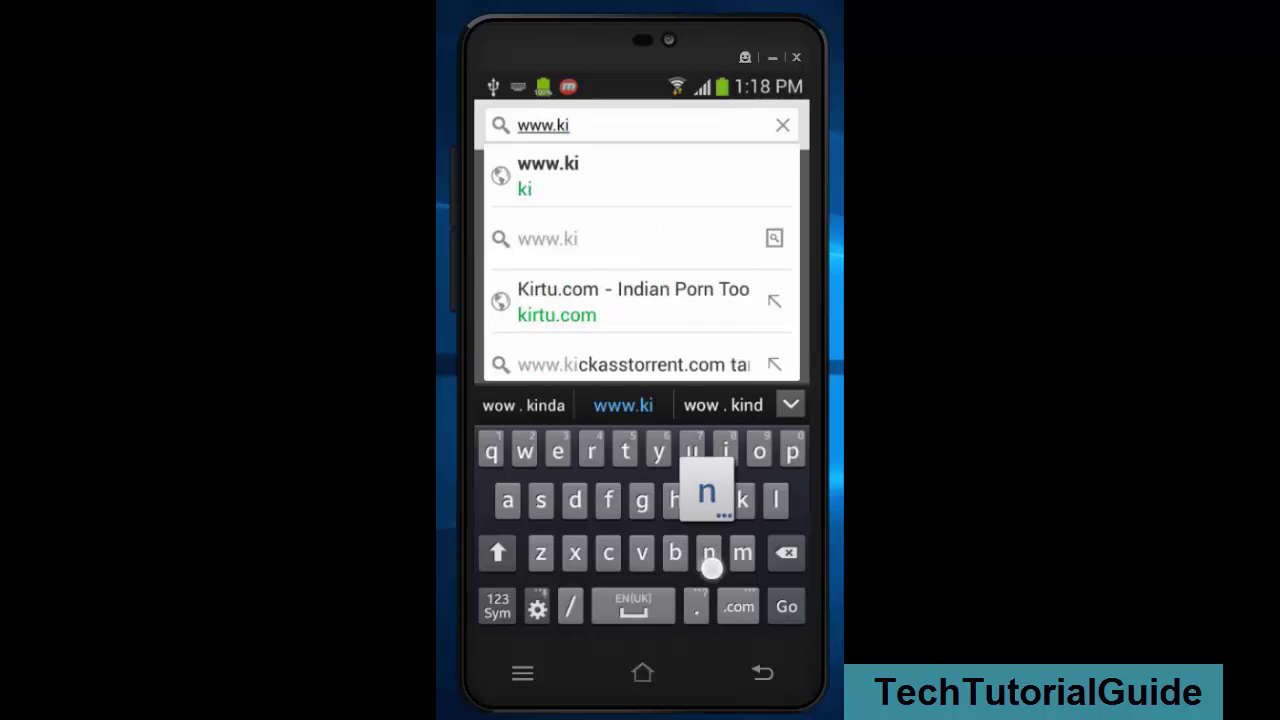
{"action": "type", "text": "ngroot"}
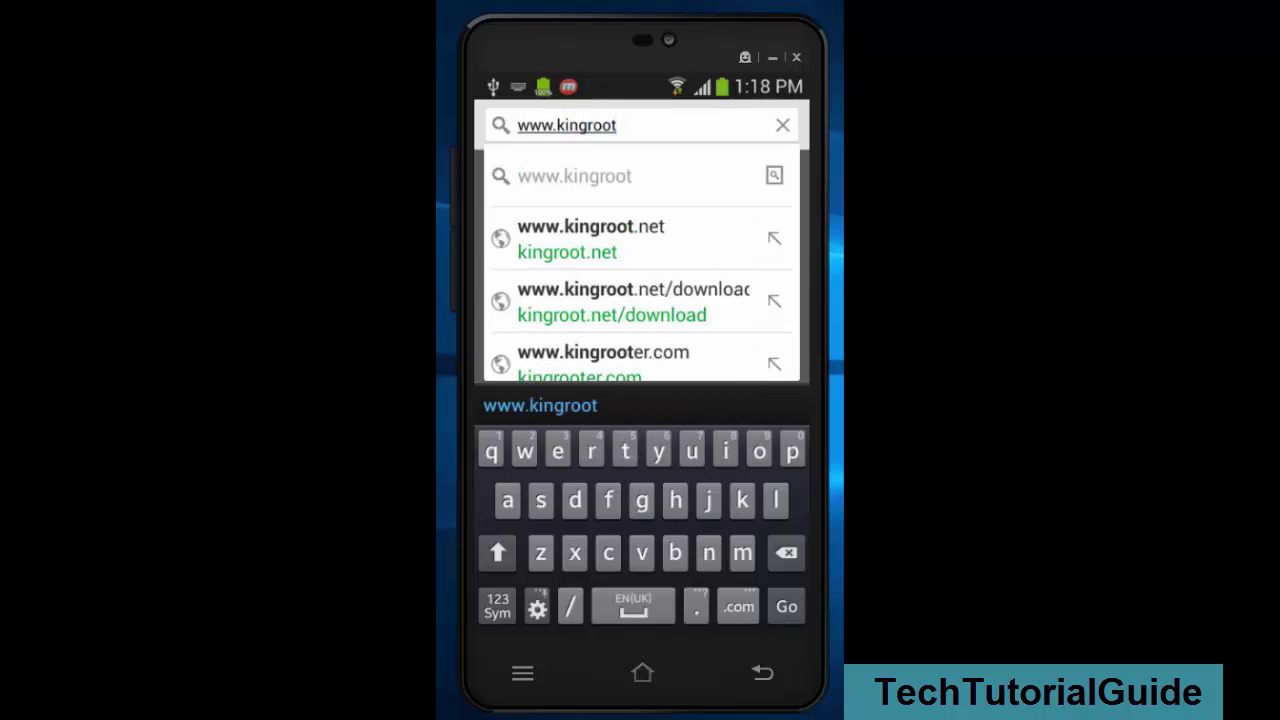
{"action": "left_click", "coordinate": [640, 238]}
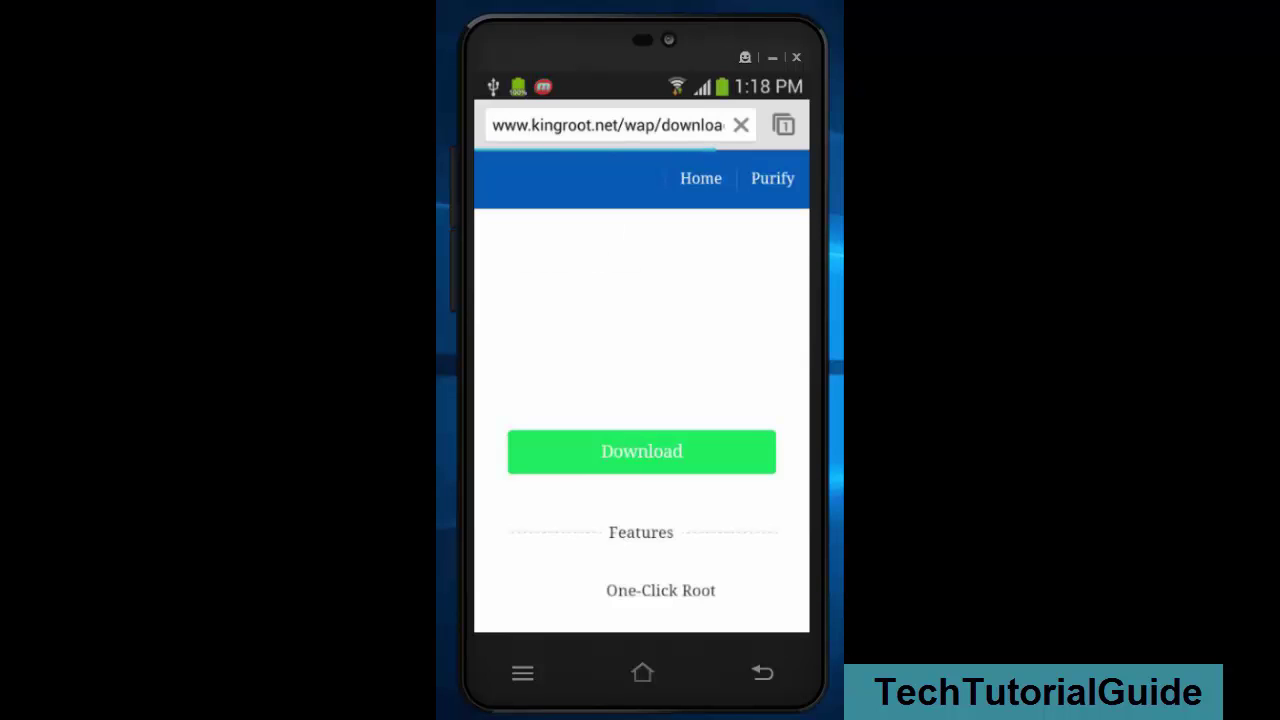
Step: Try to download KingRoot from the website's download page
{"action": "left_click_drag", "start_coordinate": [743, 533], "coordinate": [736, 394]}
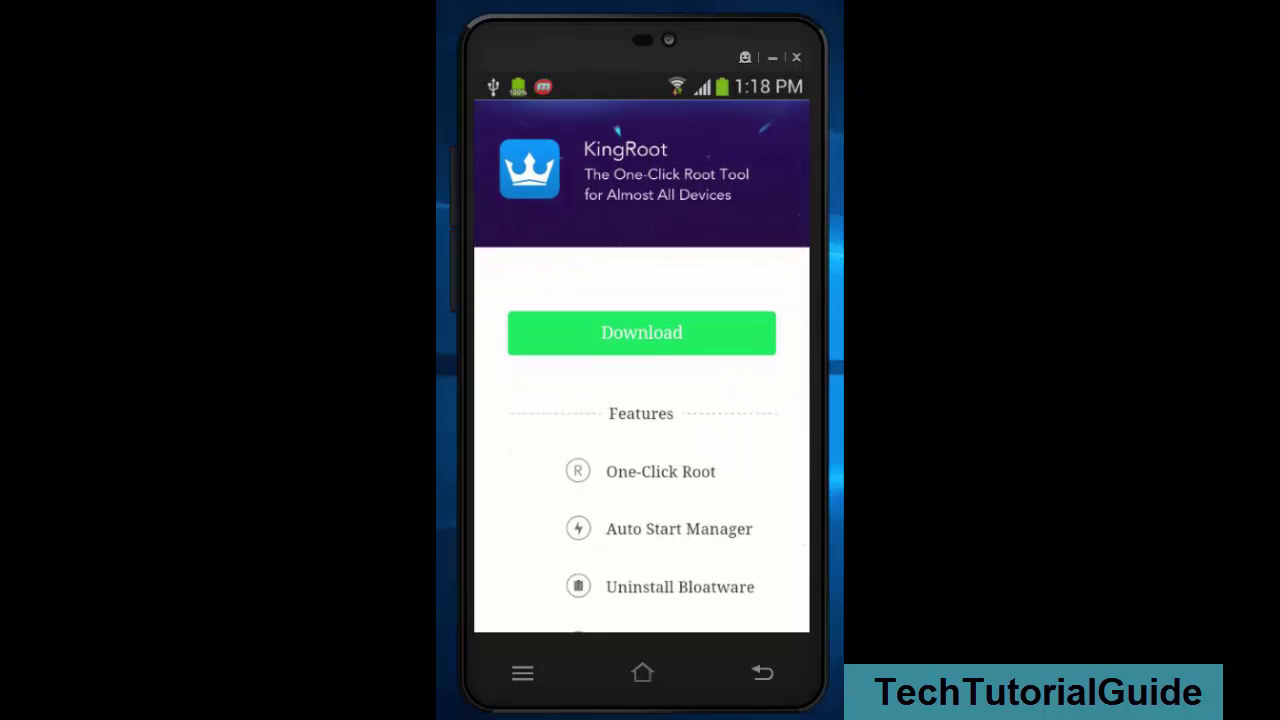
{"action": "left_click", "coordinate": [712, 333]}
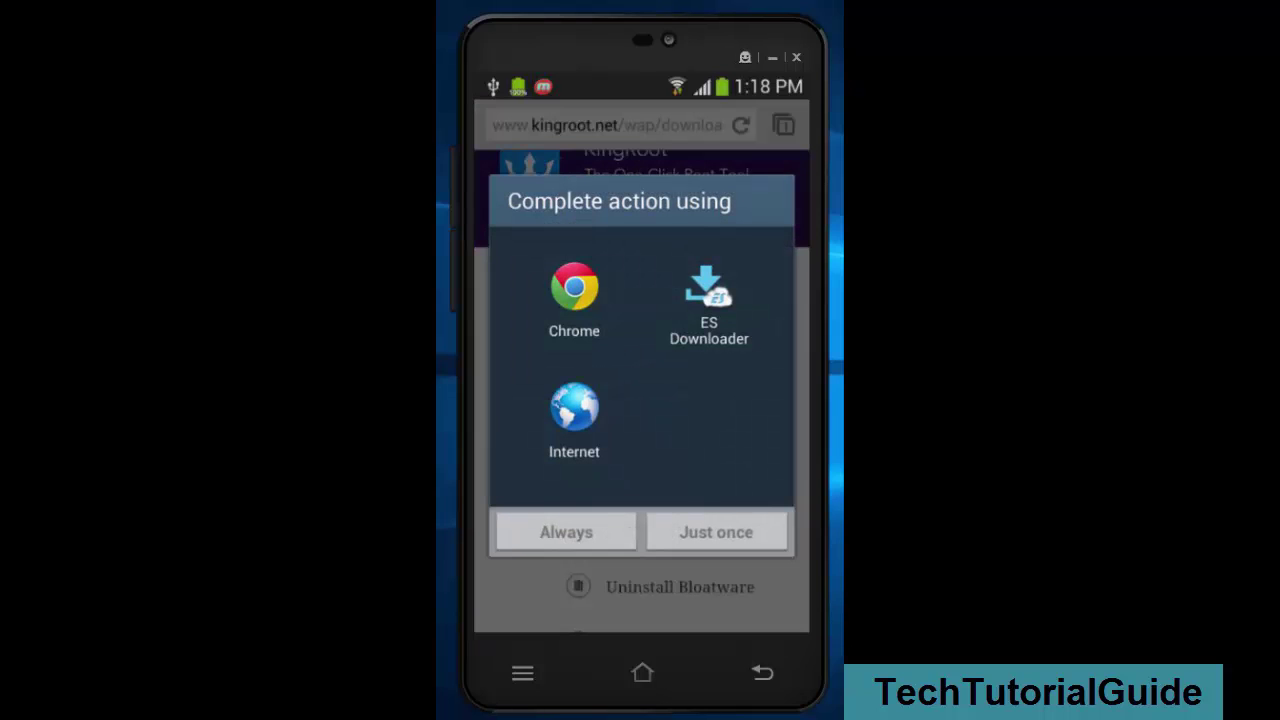
{"action": "key", "text": "Escape"}
{"action": "left_click", "coordinate": [784, 125]}
Step: Switch to My Files and open the A.Rooting Methods folder on the SD memory card
{"action": "left_click_drag", "start_coordinate": [766, 397], "coordinate": [628, 416]}
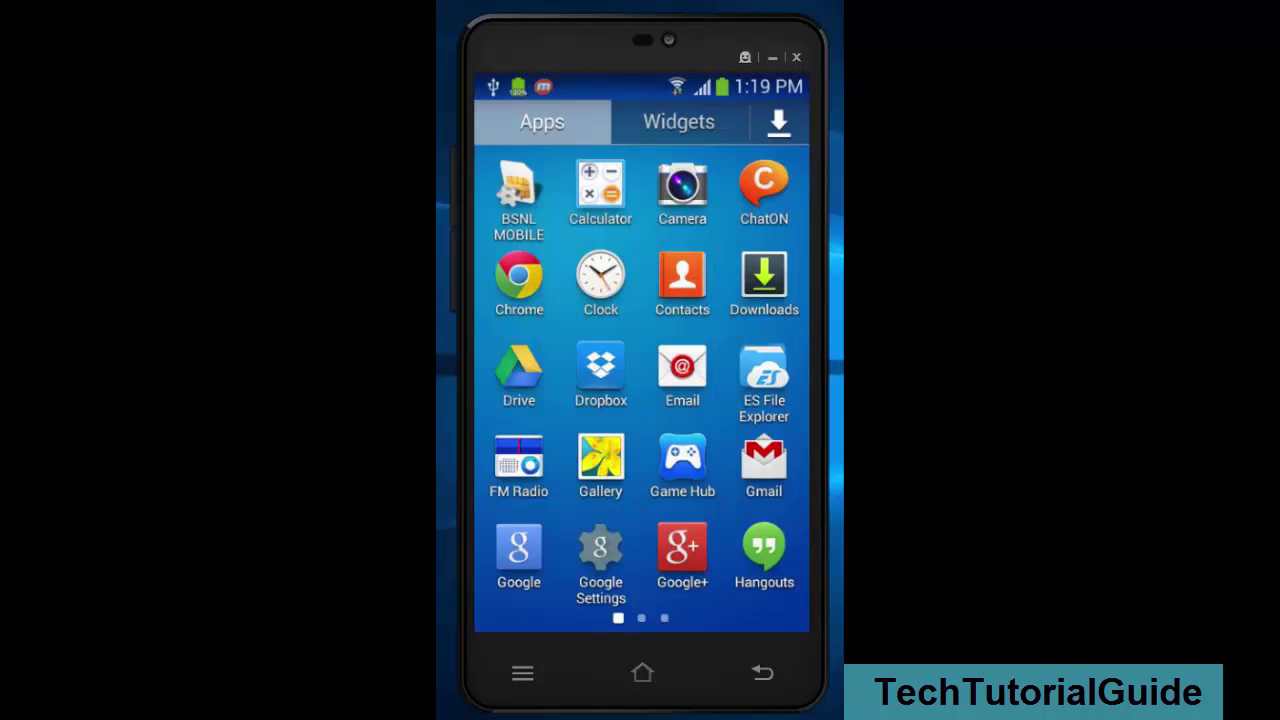
{"action": "left_click_drag", "start_coordinate": [740, 400], "coordinate": [560, 400]}
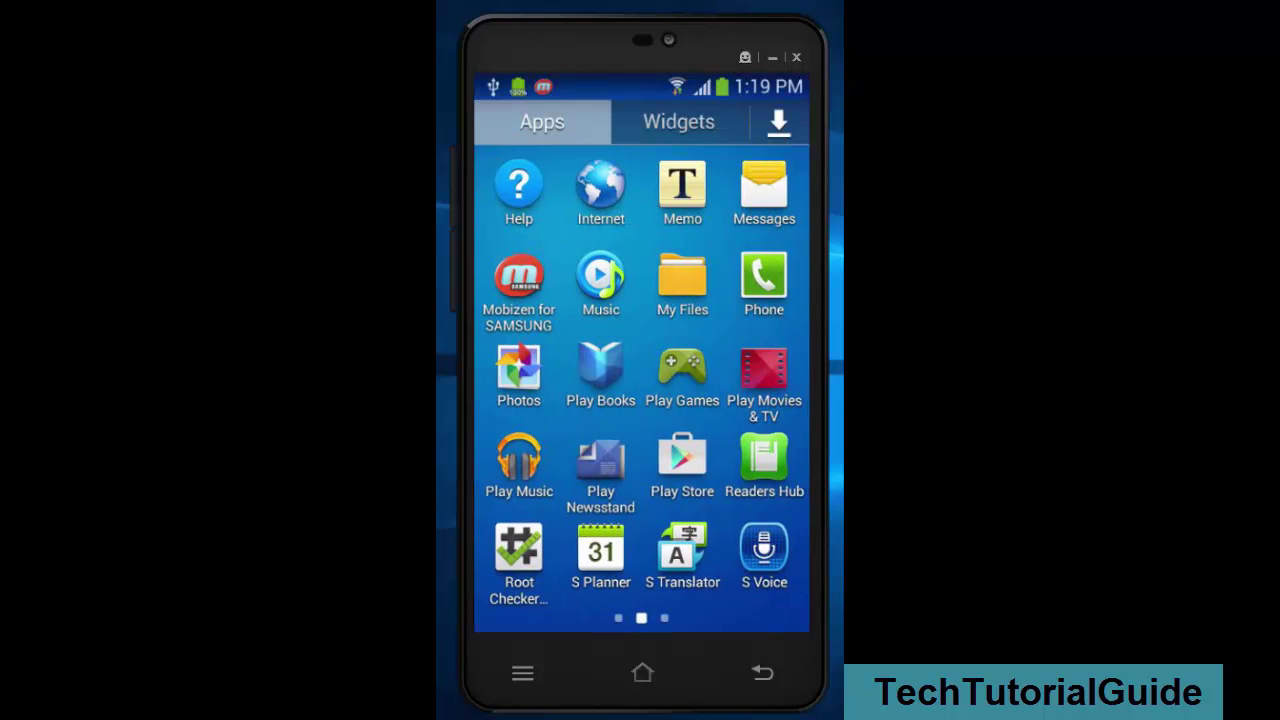
{"action": "left_click", "coordinate": [682, 283]}
{"action": "left_click", "coordinate": [640, 181]}
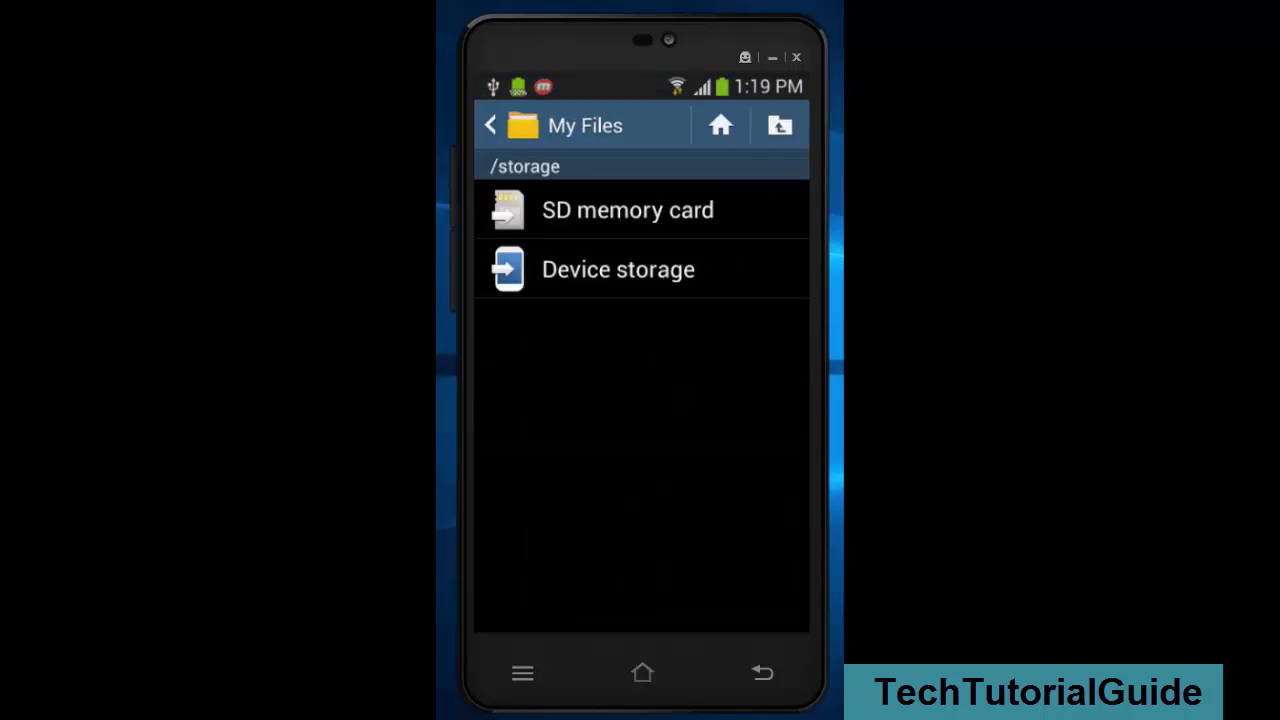
{"action": "left_click", "coordinate": [640, 210]}
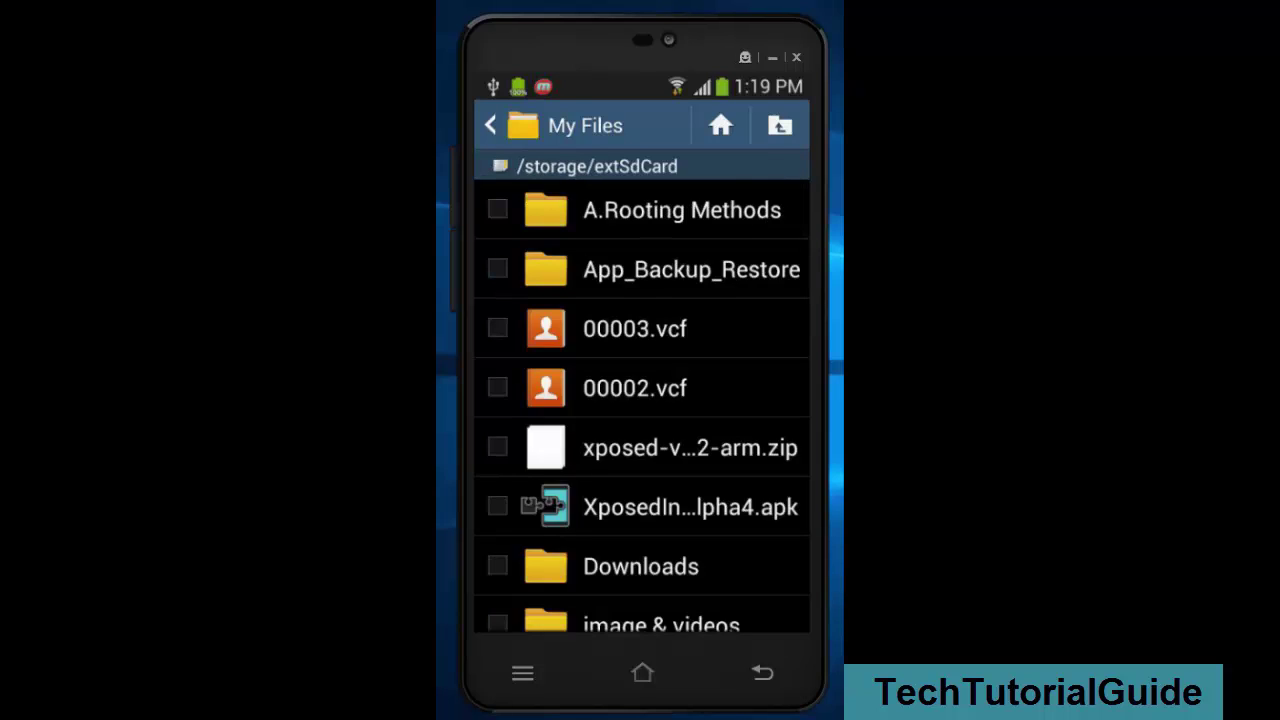
{"action": "left_click", "coordinate": [740, 210]}
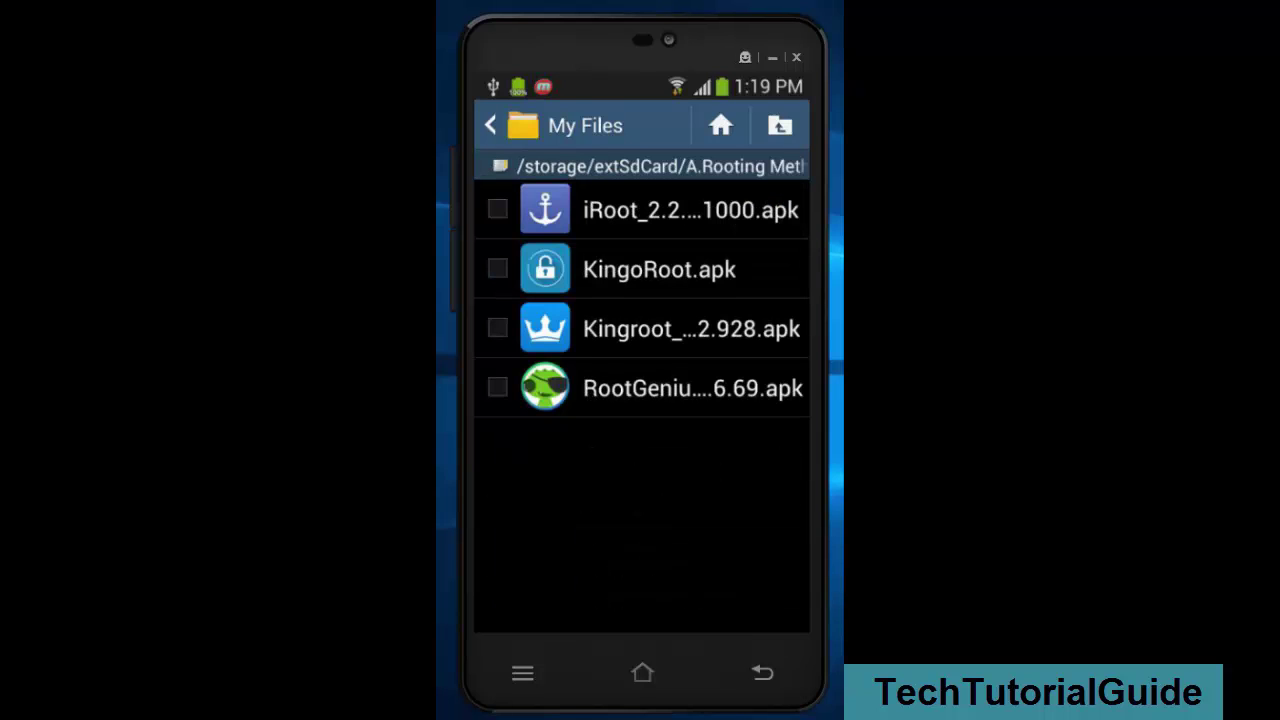
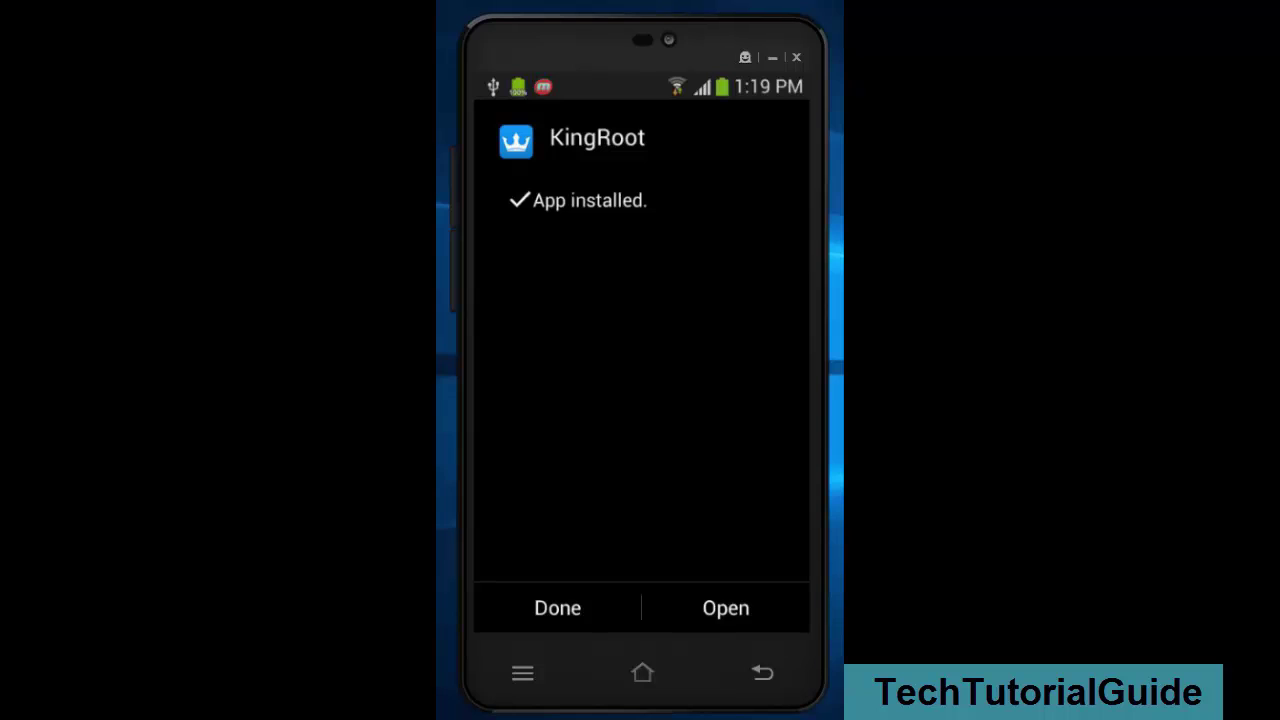
Step: Launch the newly installed KingRoot app and continue past its welcome screen
{"action": "left_click", "coordinate": [746, 608]}
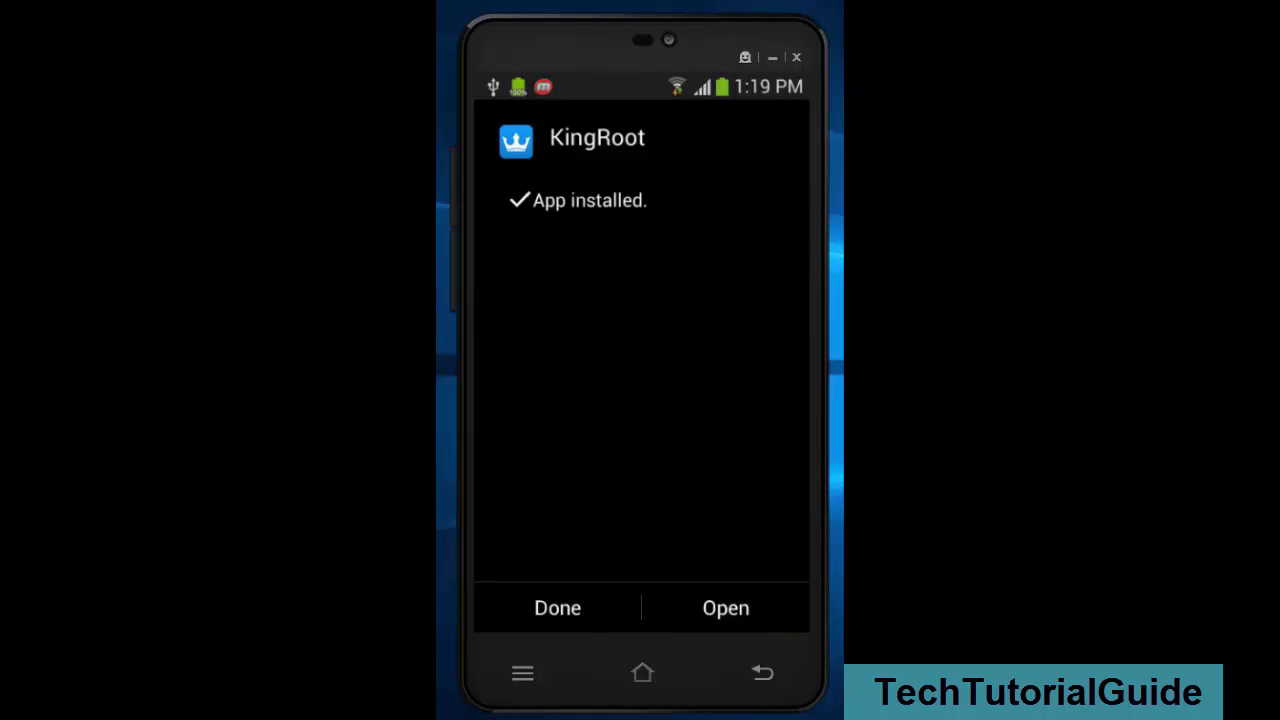
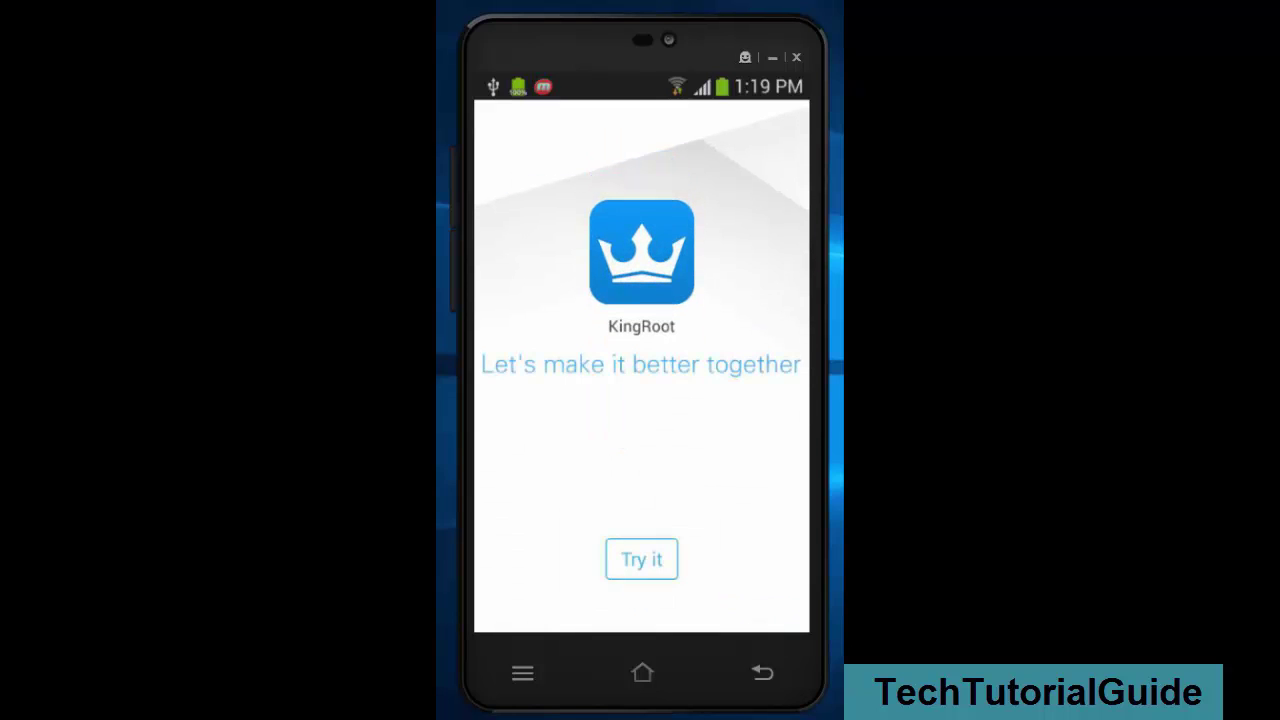
{"action": "left_click", "coordinate": [640, 557]}
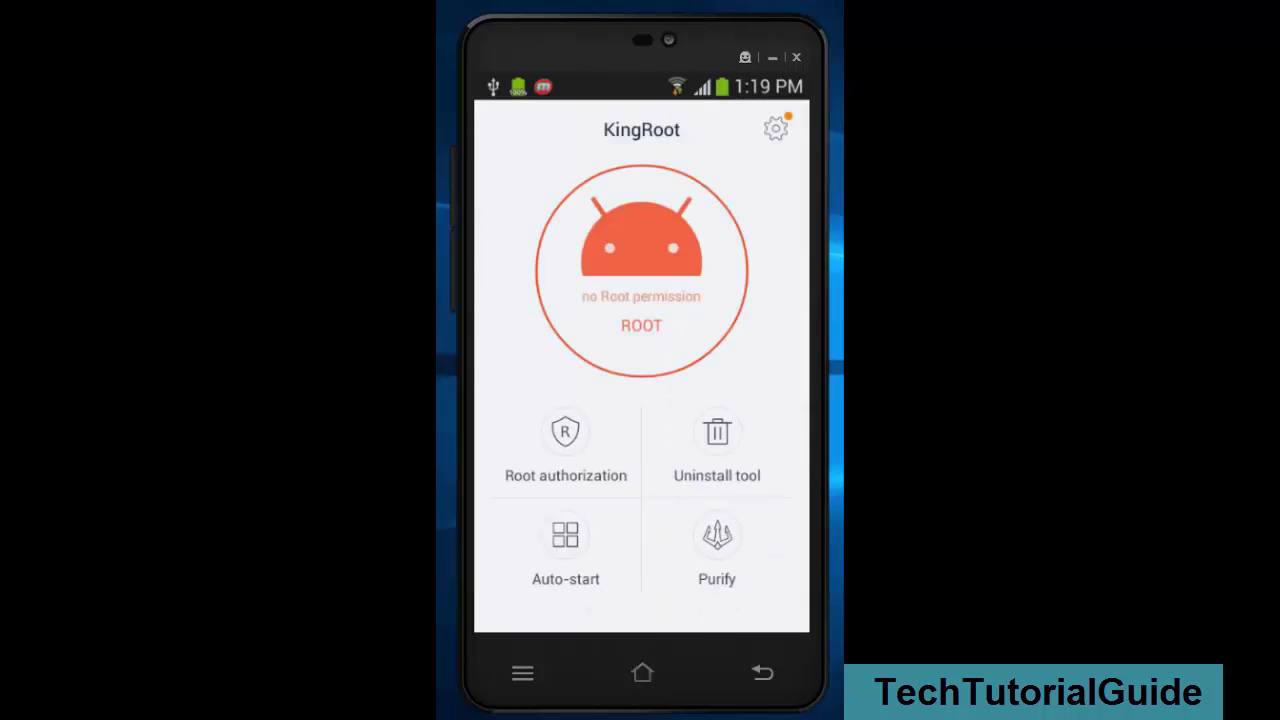
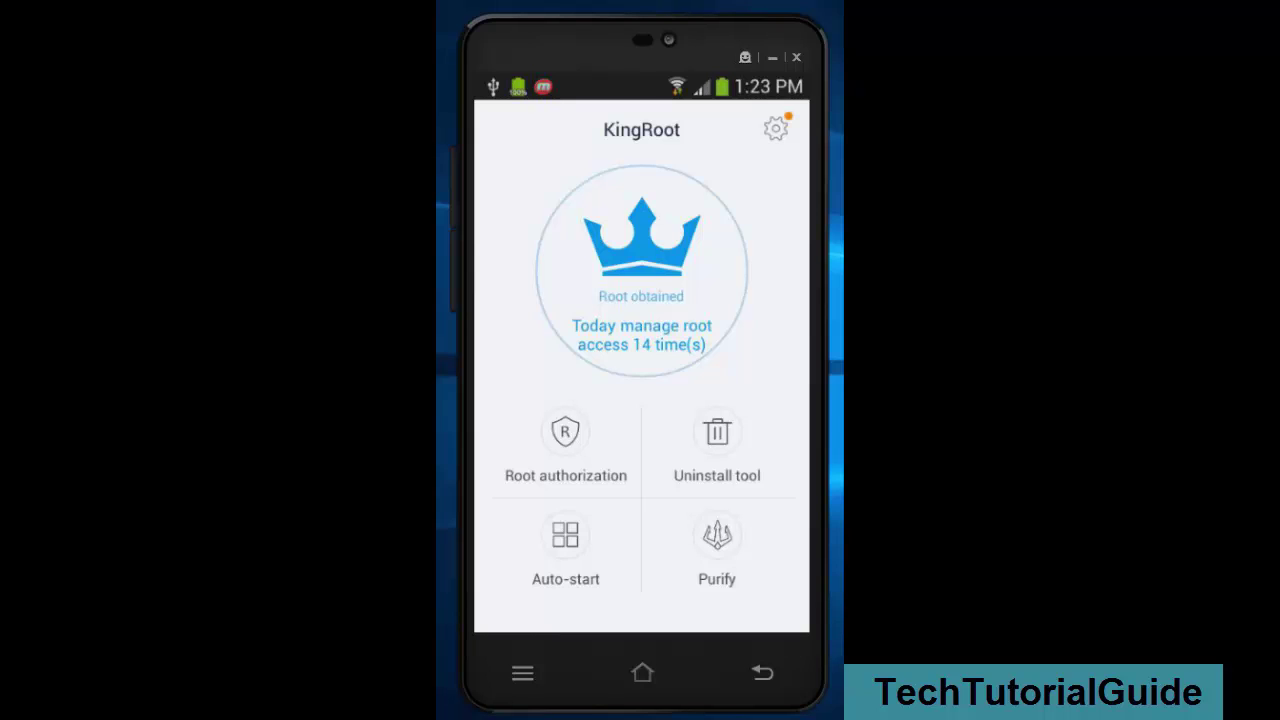
Step: Verify the device's root access in Root Checker Basic, return to the home screen and show the recent apps
{"action": "key", "text": "Home"}
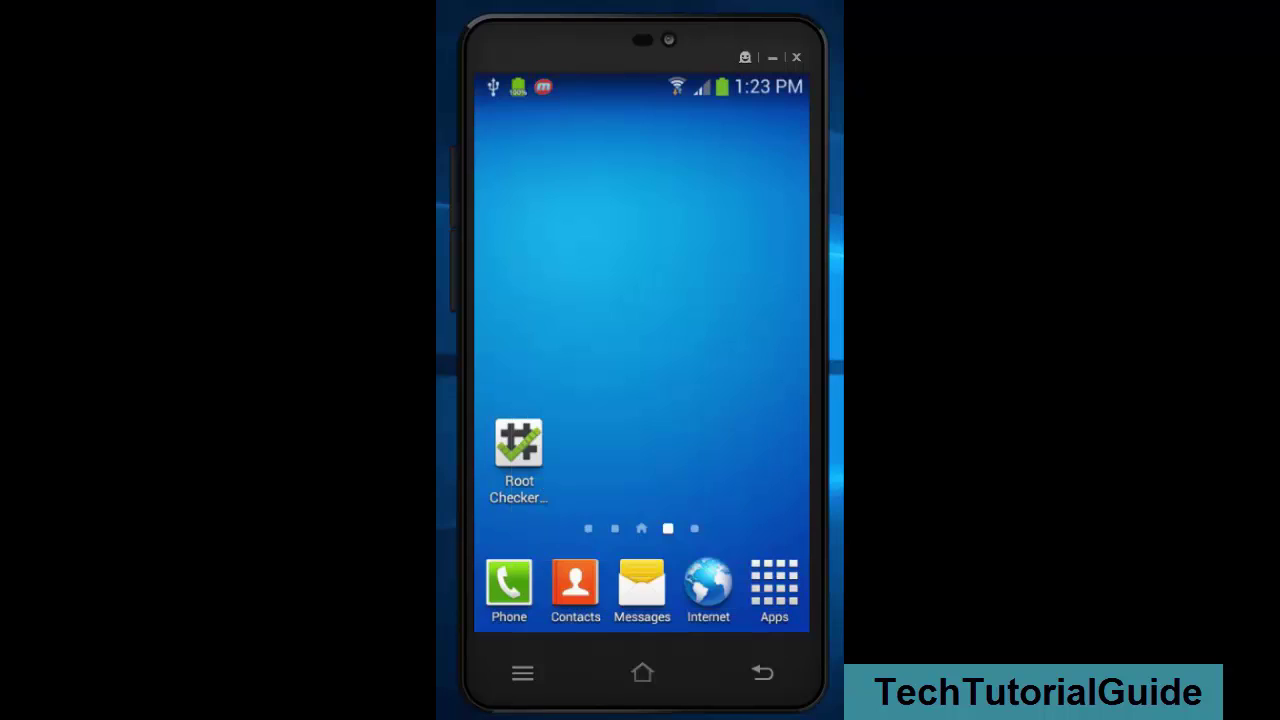
{"action": "left_click", "coordinate": [519, 443]}
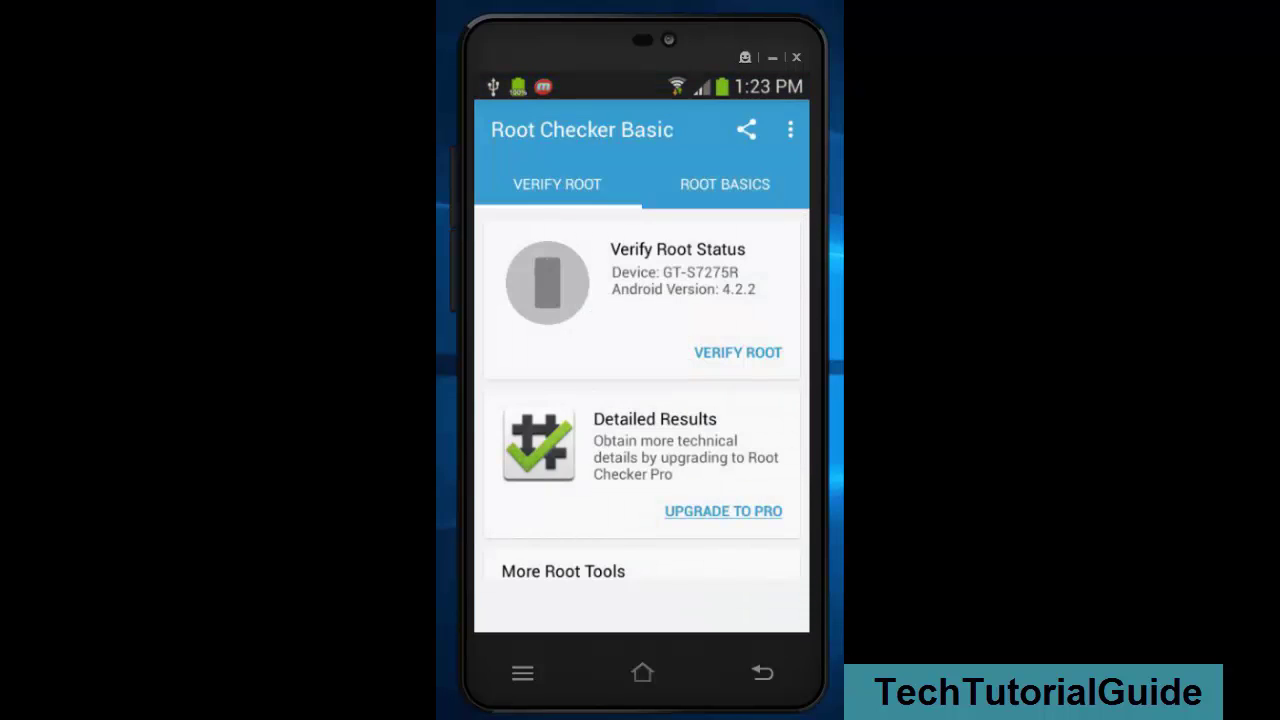
{"action": "left_click", "coordinate": [738, 352]}
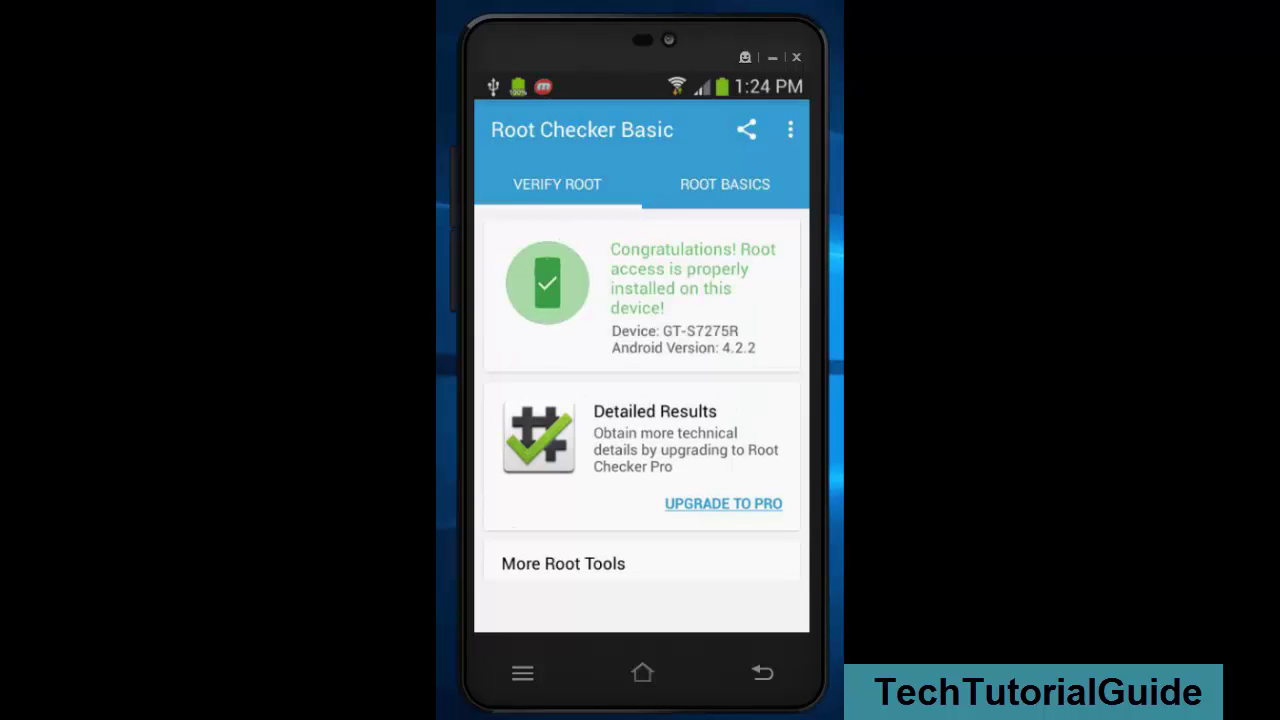
{"action": "left_click", "coordinate": [642, 673]}
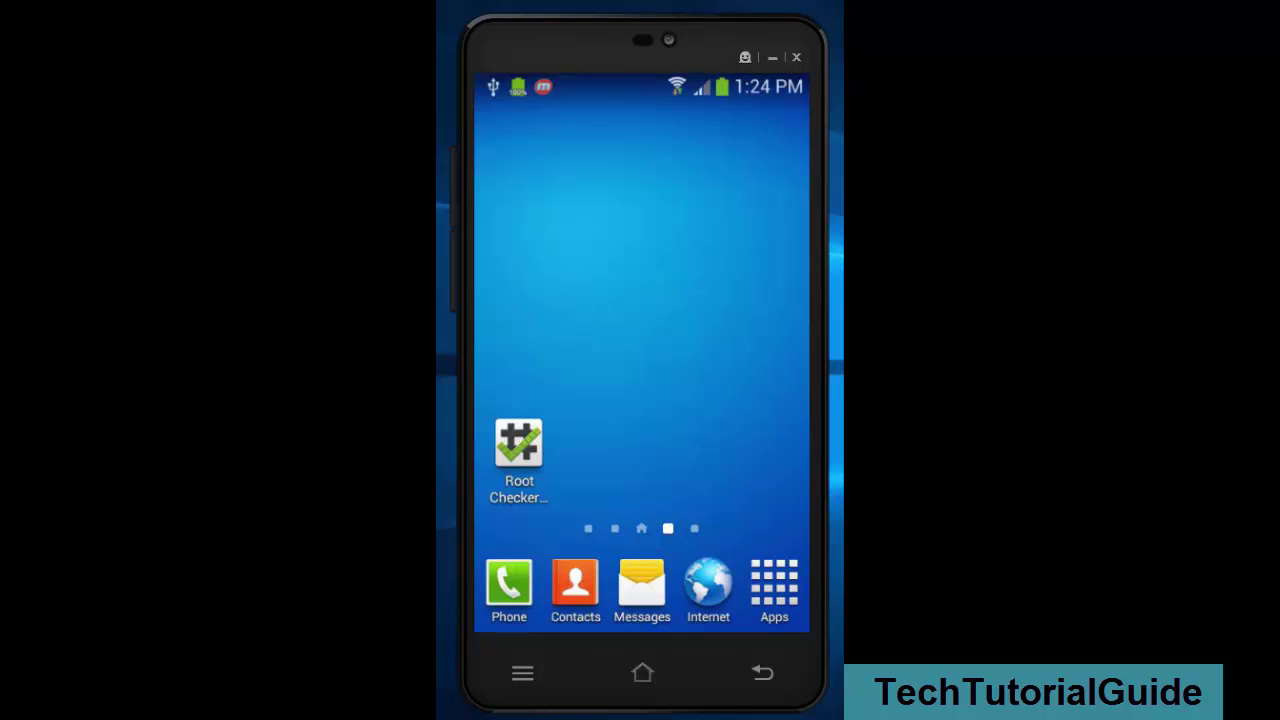
{"action": "key", "text": "Home"}
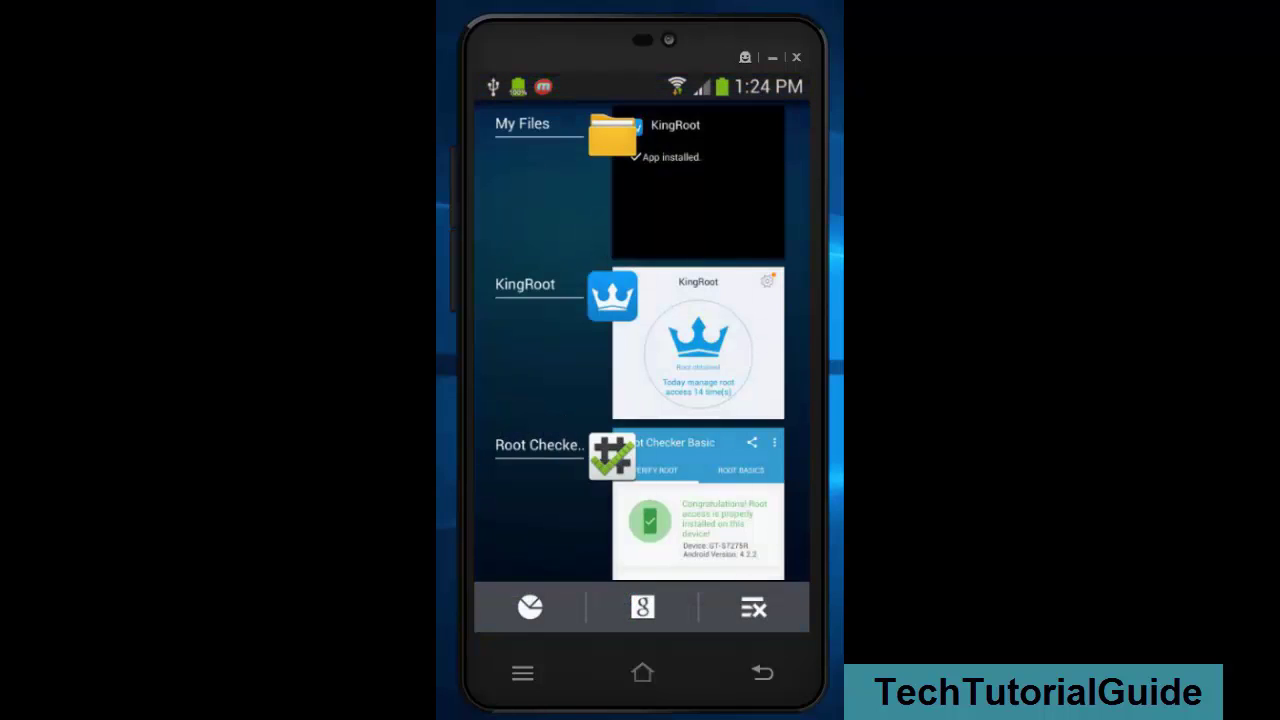